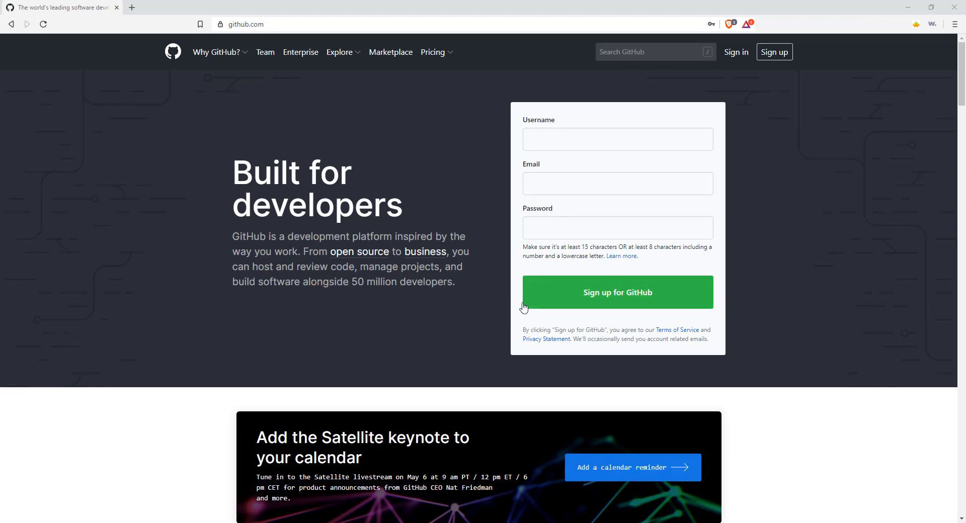
# Sign in to GitHub and start creating a new repository.
pyautogui.click(740, 54)
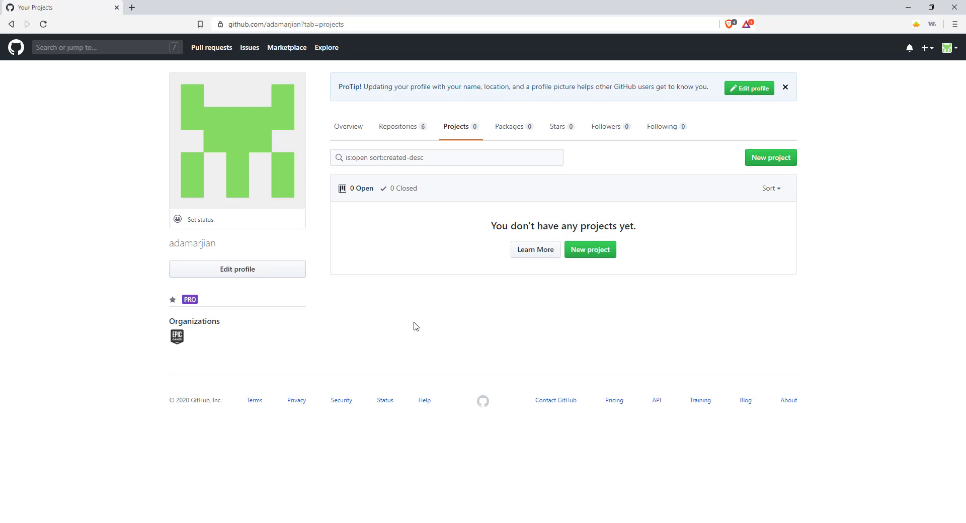
pyautogui.click(929, 49)
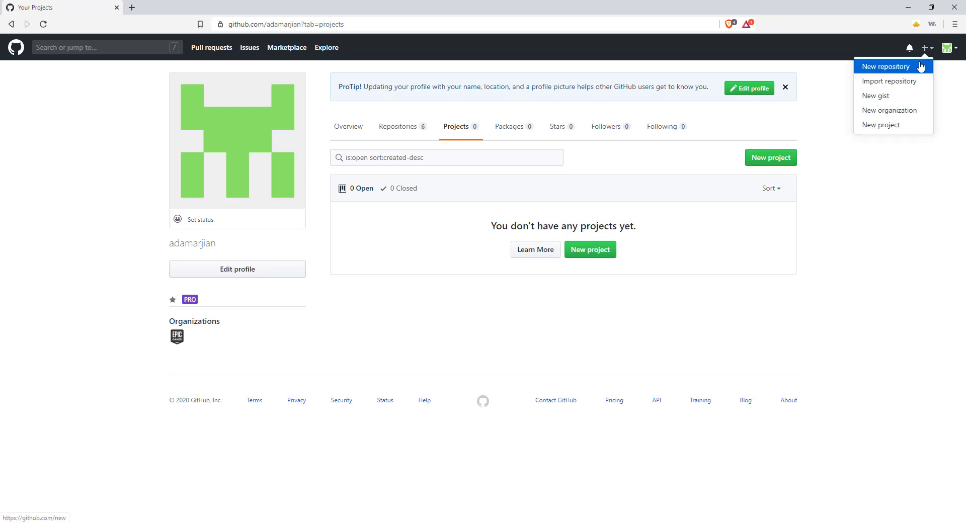
pyautogui.click(922, 67)
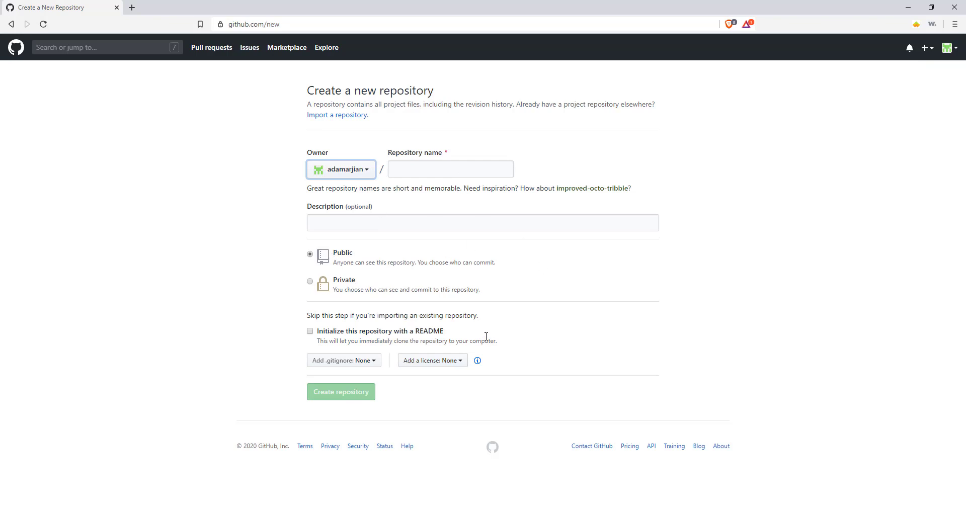
# Create a public repository named AlexWebPortfolio with a description saying that it is a website portfolio.
pyautogui.click(437, 167)
pyautogui.write('AlexW')
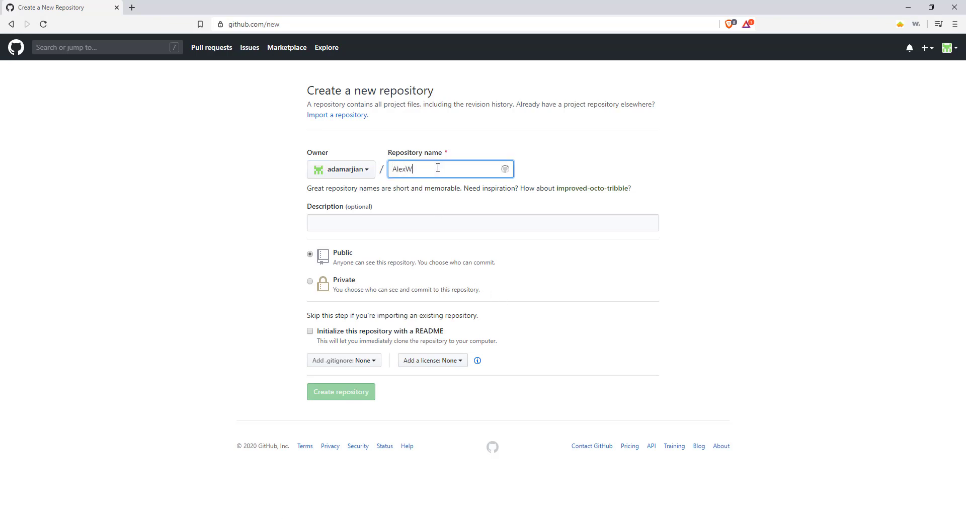
pyautogui.write('ebPortfolio')
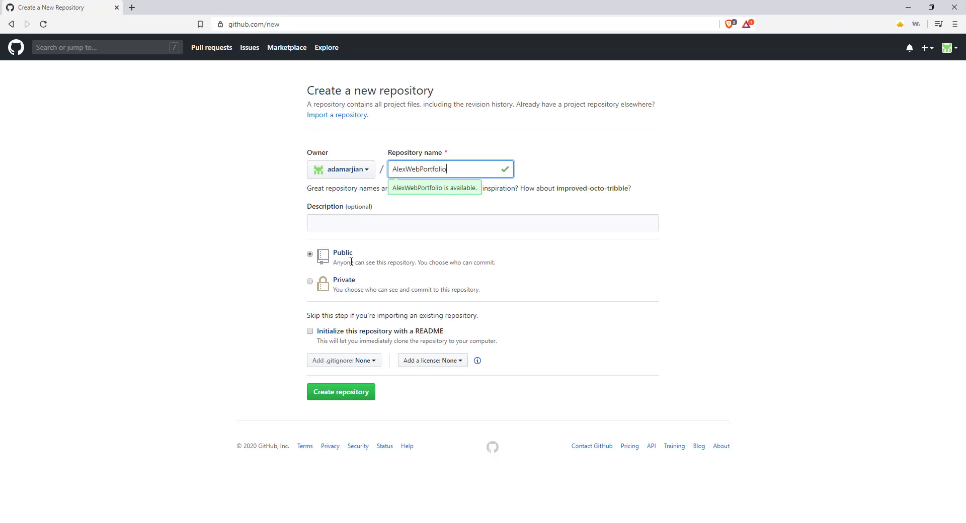
pyautogui.click(325, 290)
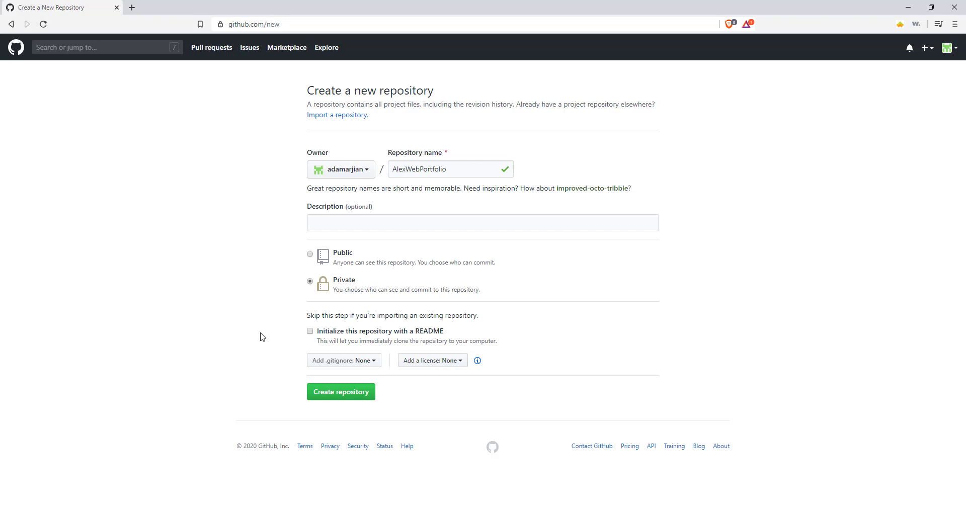
pyautogui.click(310, 255)
pyautogui.click(360, 223)
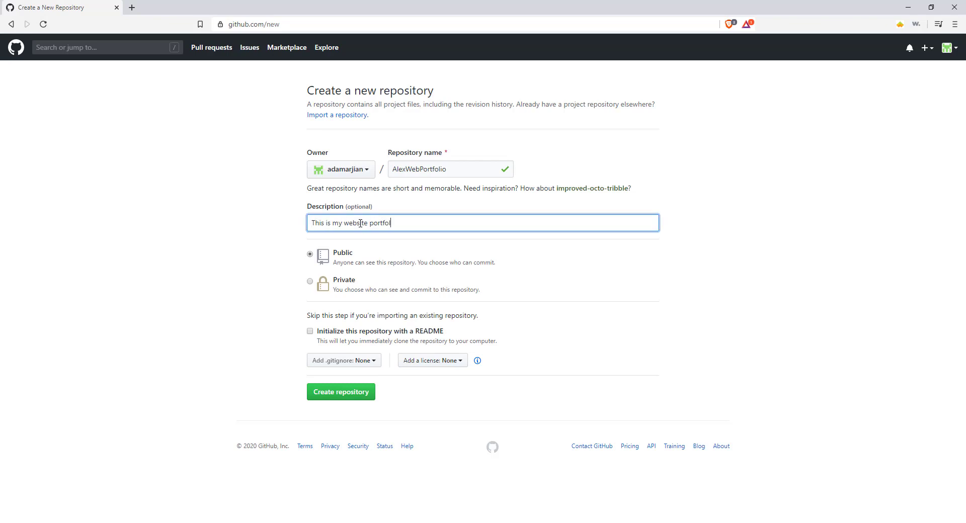
pyautogui.click(363, 392)
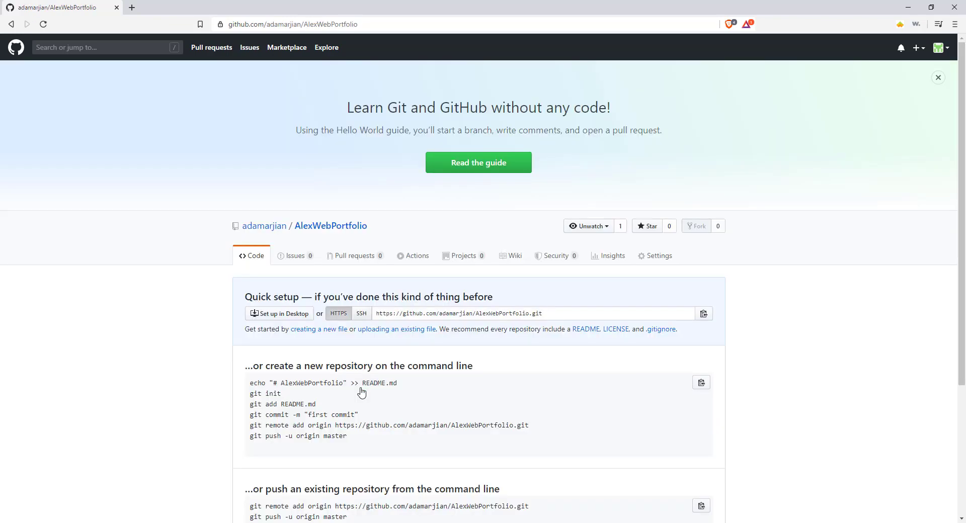
# Search the web for "github desktop" in a separate browser tab and view the official GitHub Desktop download page.
pyautogui.click(133, 7)
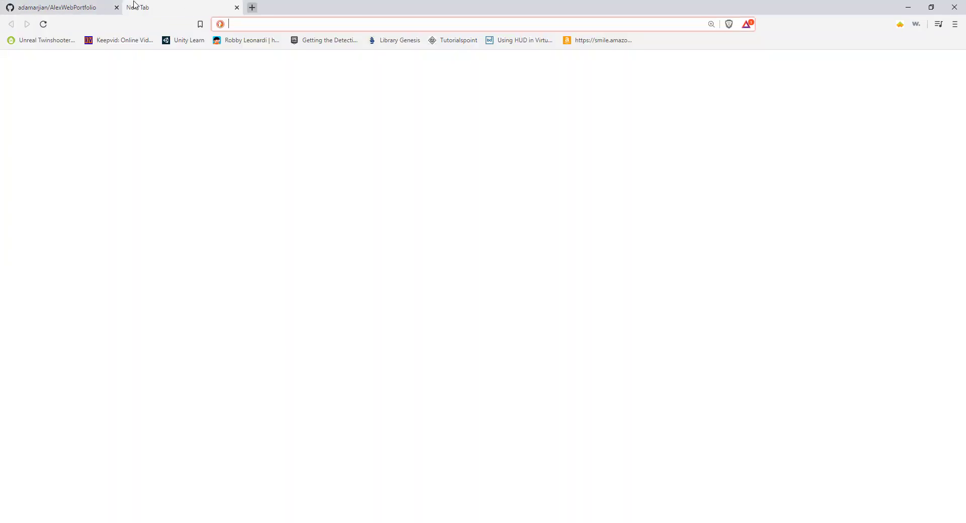
pyautogui.write('github')
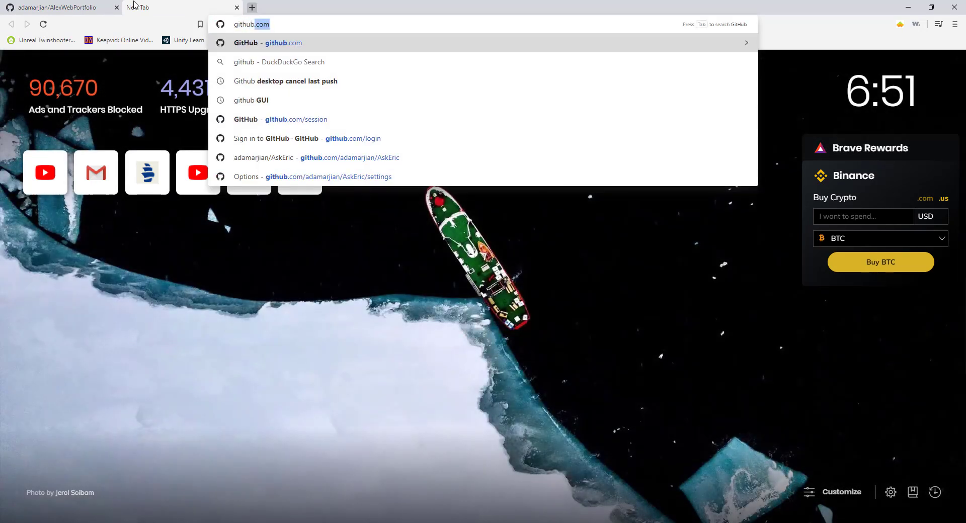
pyautogui.write(' de')
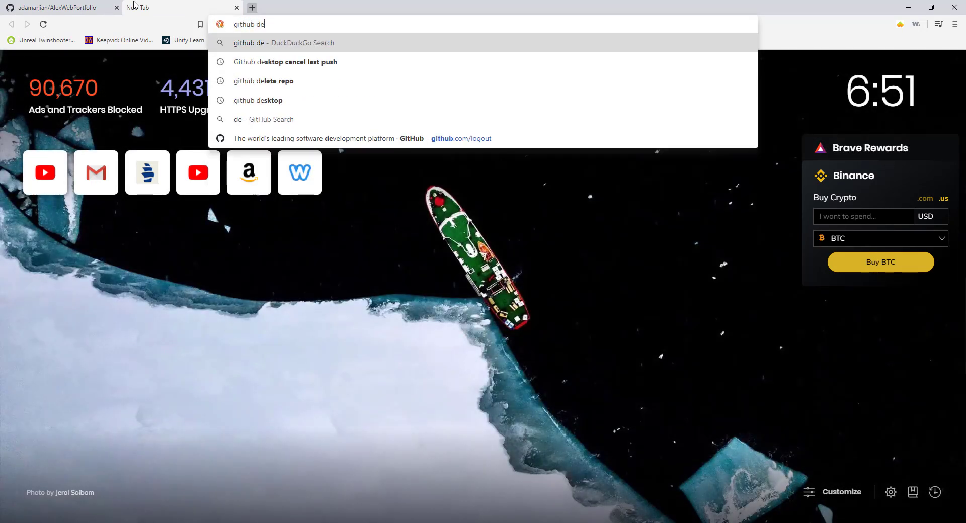
pyautogui.write('sktop')
pyautogui.press('Return')
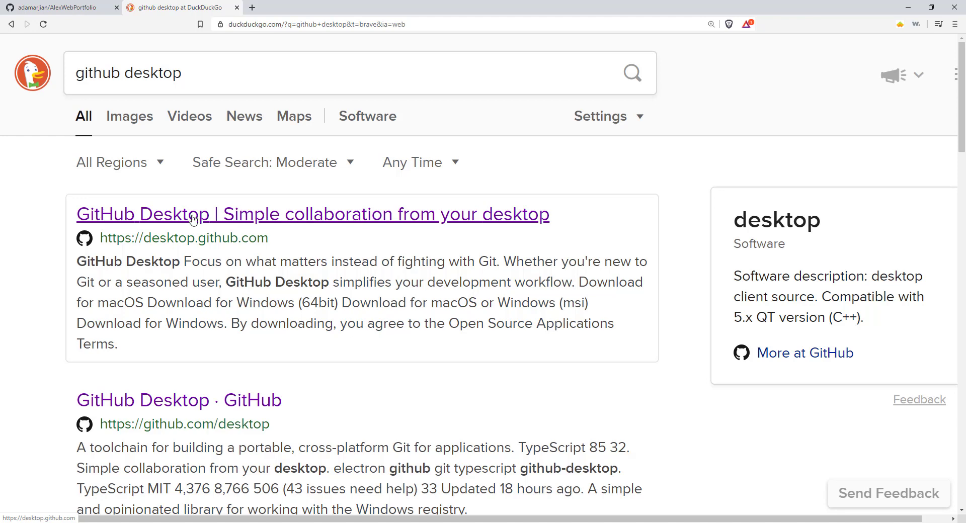
pyautogui.click(266, 221)
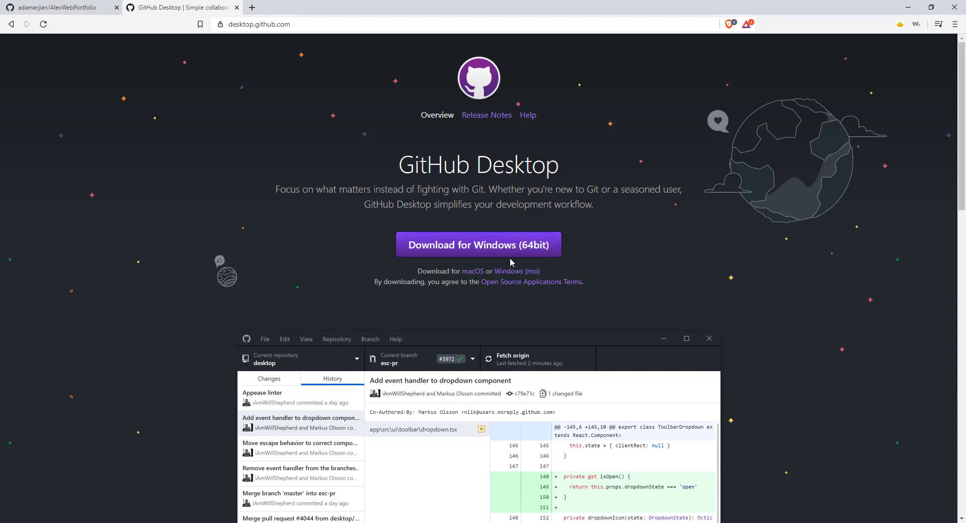
# Return to the AlexWebPortfolio repository page and set the repository up in GitHub Desktop, allowing the application to open.
pyautogui.click(73, 5)
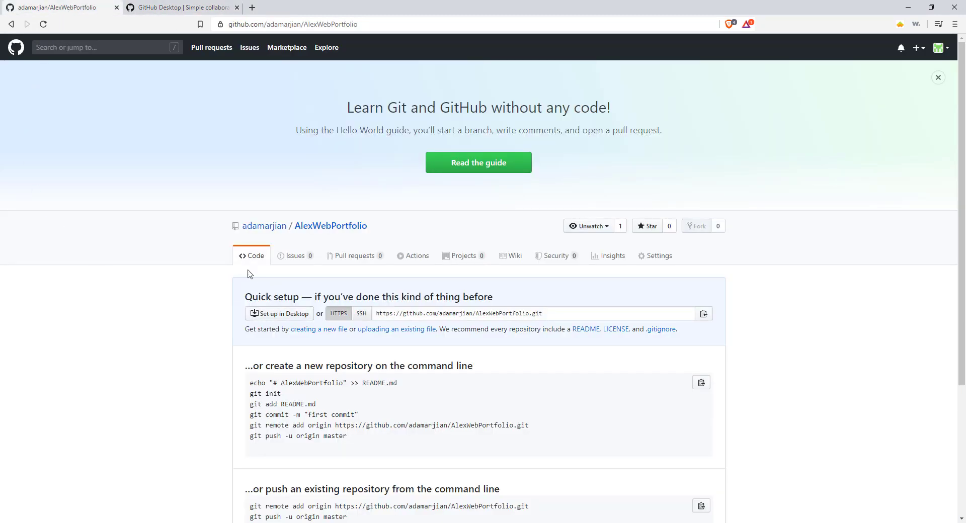
pyautogui.click(281, 320)
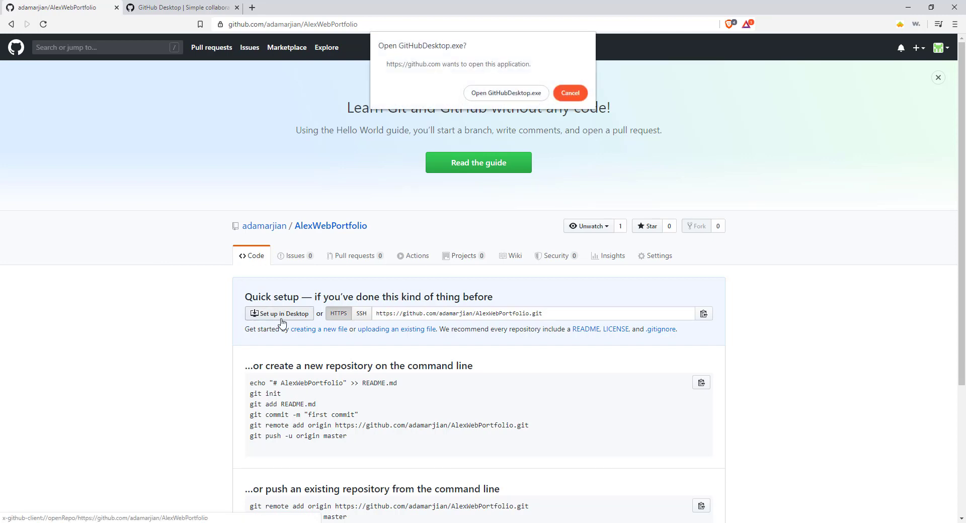
pyautogui.click(492, 94)
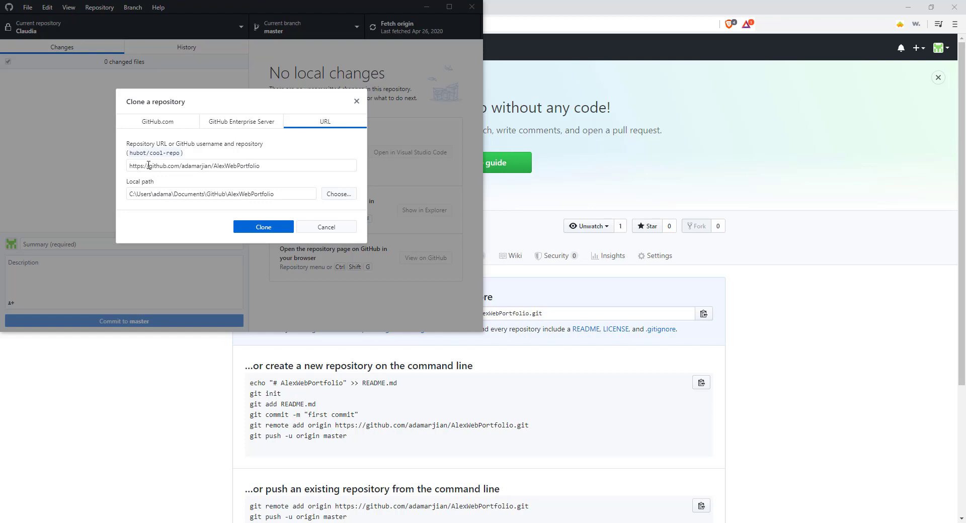
# Check the repository URL and the local path ending in Documents\GitHub\AlexWebPortfolio, and clone the repository there.
pyautogui.moveTo(148, 165); pyautogui.dragTo(287, 167)
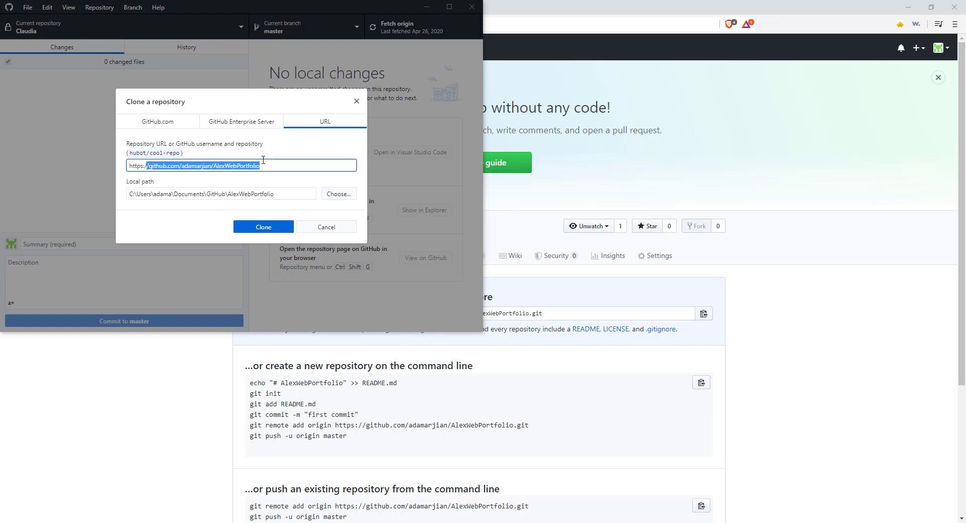
pyautogui.click(254, 194)
pyautogui.doubleClick(185, 195)
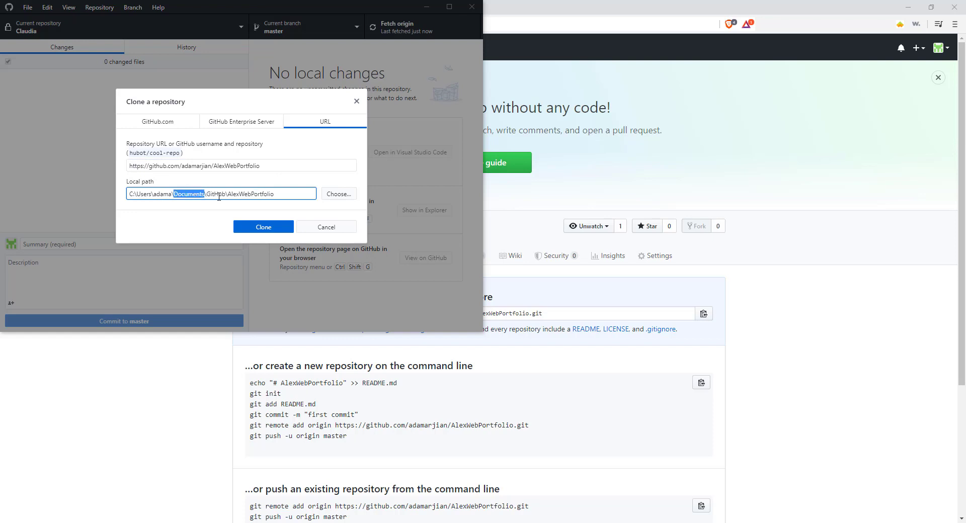
pyautogui.doubleClick(220, 195)
pyautogui.moveTo(283, 199); pyautogui.dragTo(231, 199)
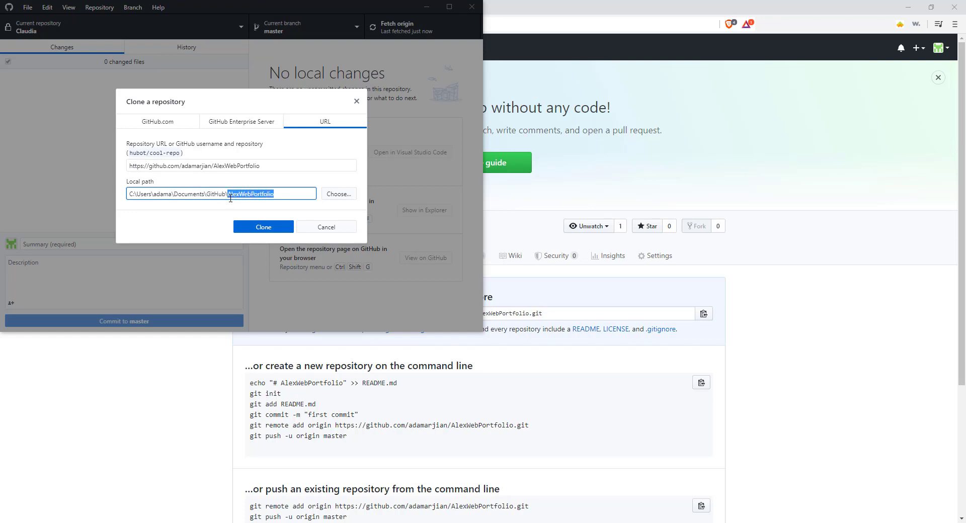
pyautogui.click(262, 223)
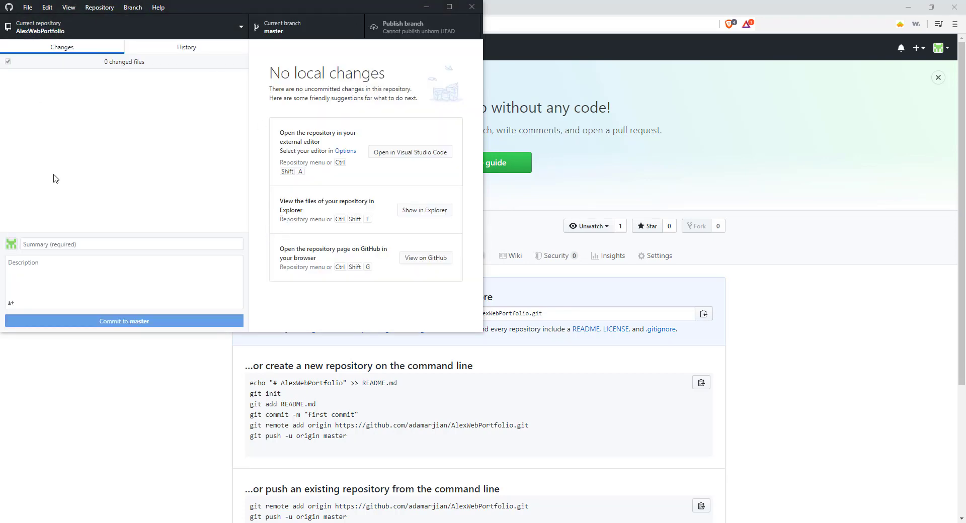
pyautogui.moveTo(252, 9); pyautogui.dragTo(378, 92)
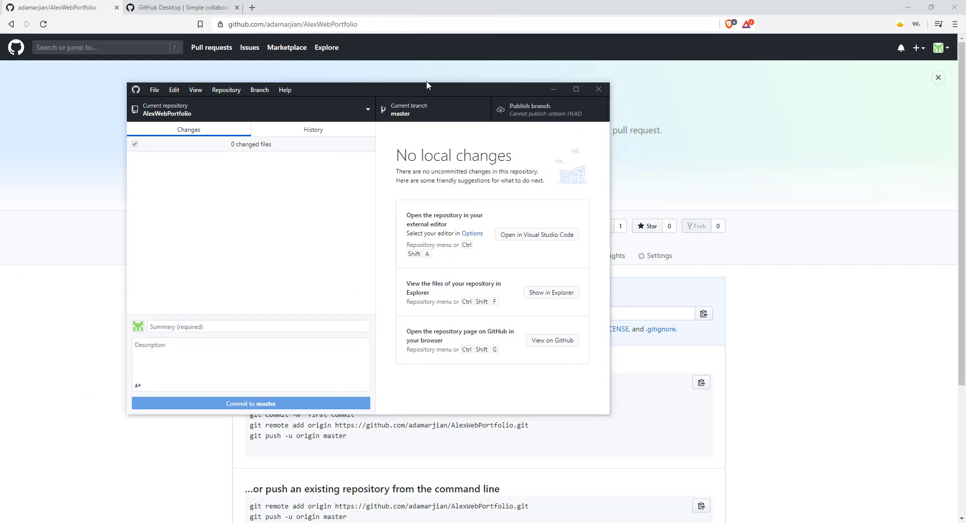
pyautogui.moveTo(433, 88); pyautogui.dragTo(514, 96)
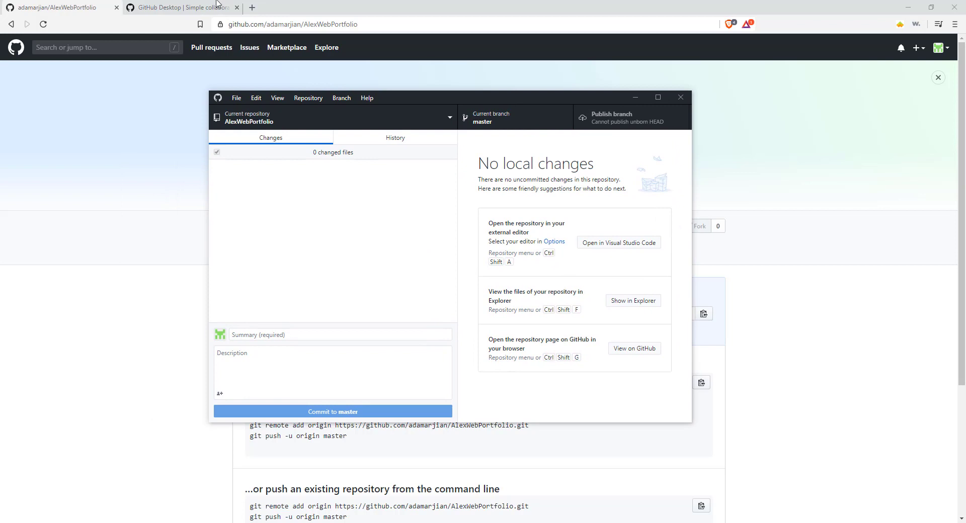
# Switch back to the browser and examine the GitHub Pages source options in the AlexWebPortfolio repository's settings.
pyautogui.click(70, 7)
pyautogui.click(654, 257)
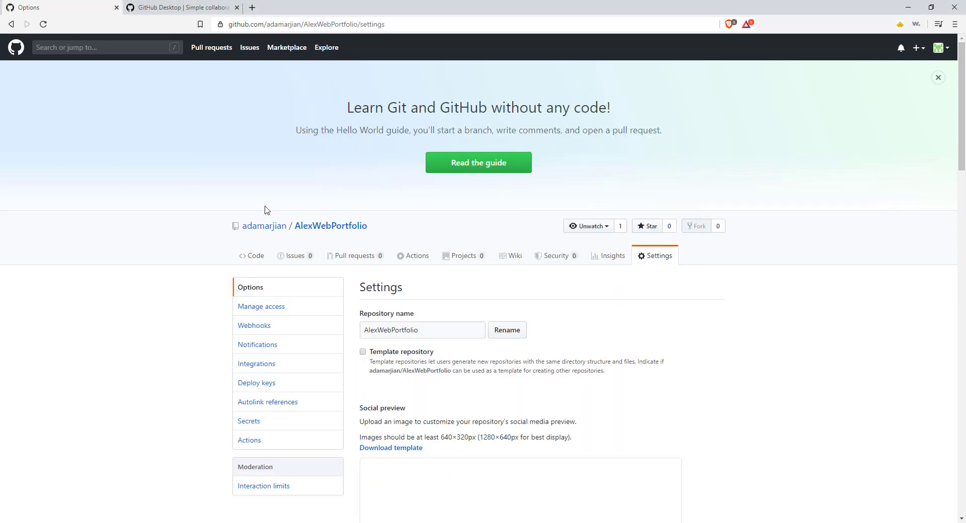
pyautogui.scroll(-5, 194, 243)
pyautogui.scroll(-17, 196, 244)
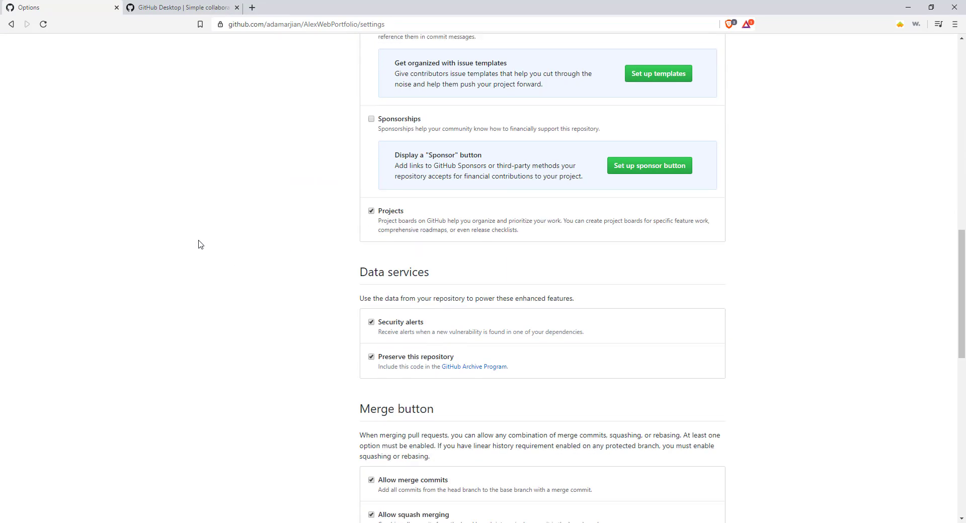
pyautogui.scroll(-2, 200, 244)
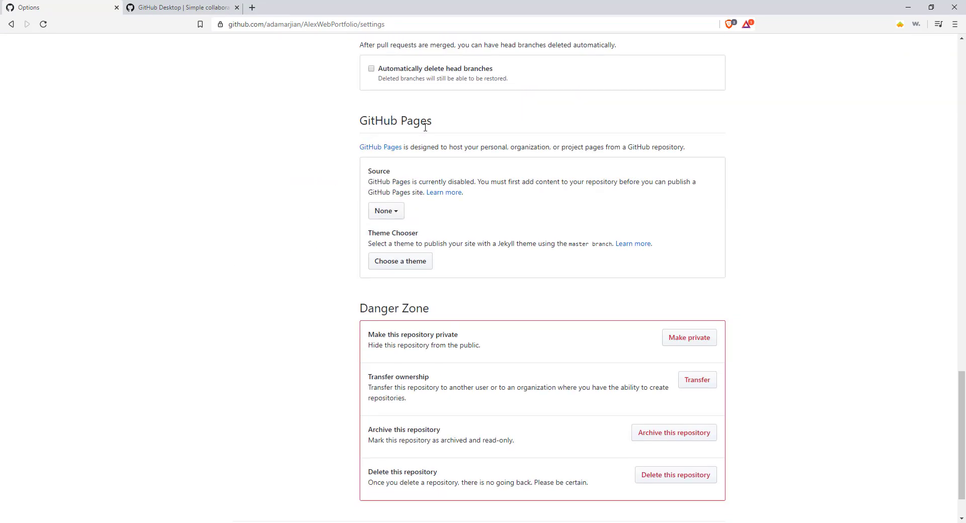
pyautogui.click(387, 210)
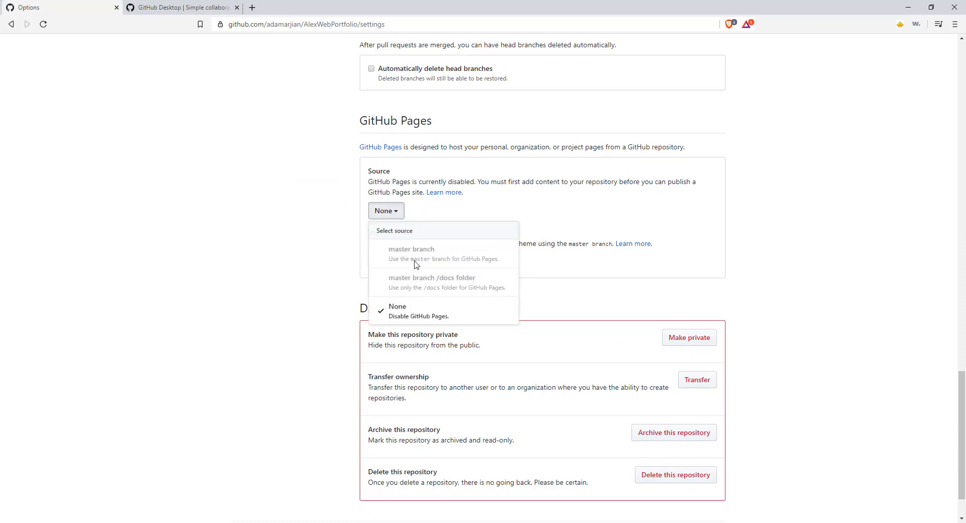
pyautogui.moveTo(390, 259); pyautogui.dragTo(504, 263)
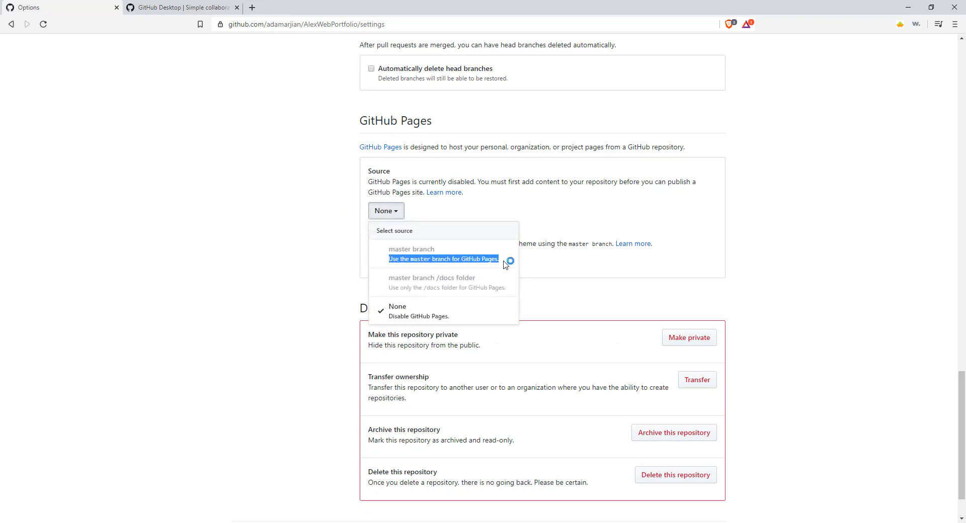
pyautogui.click(483, 193)
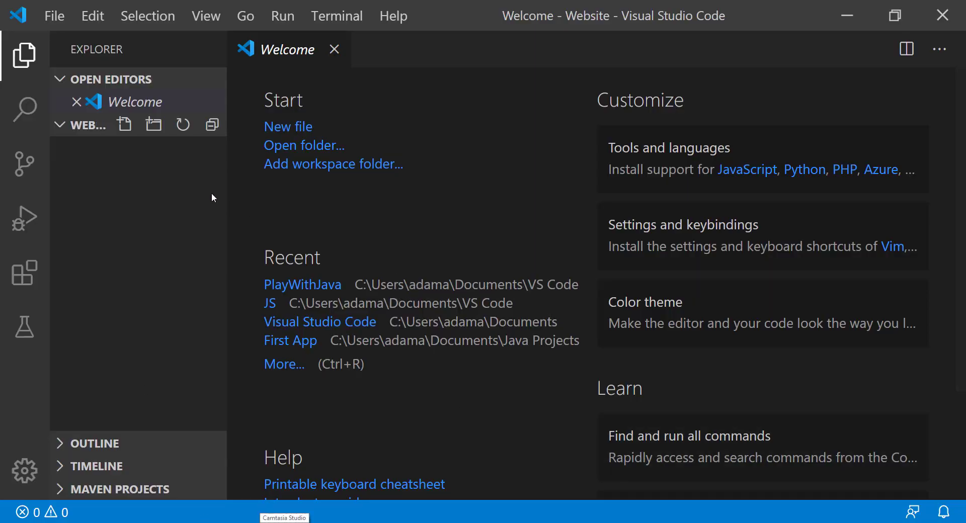
# In Visual Studio Code, open the AlexWebPortfolio folder from Documents\GitHub and create a new untitled file.
pyautogui.click(62, 17)
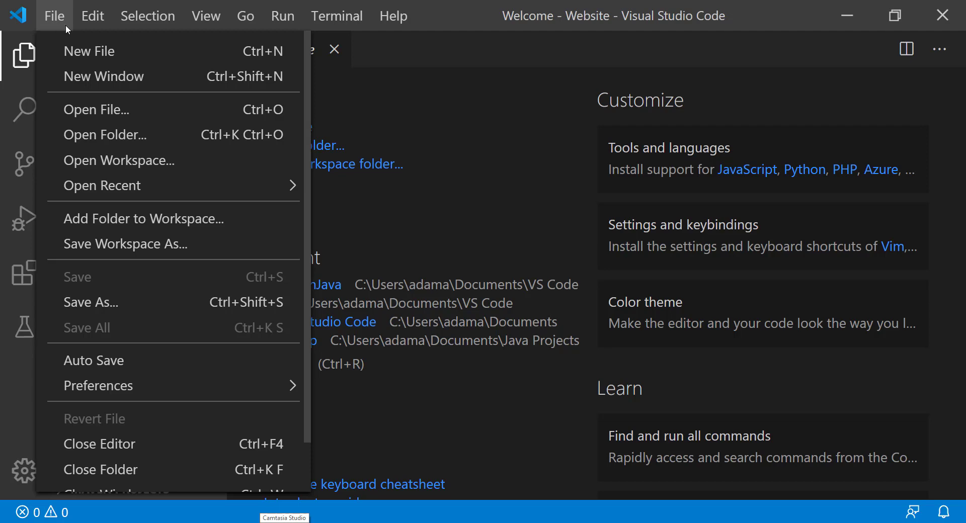
pyautogui.click(111, 133)
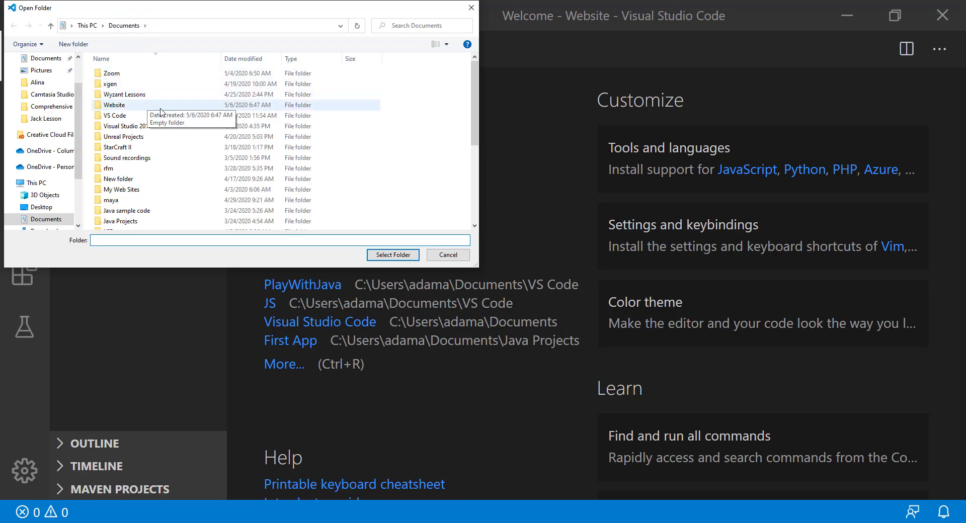
pyautogui.scroll(-1, 173, 129)
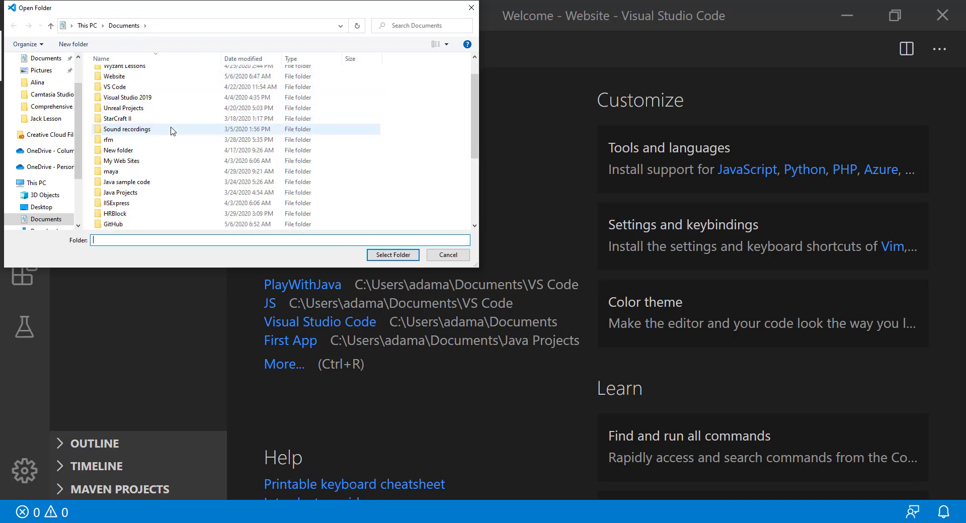
pyautogui.doubleClick(146, 222)
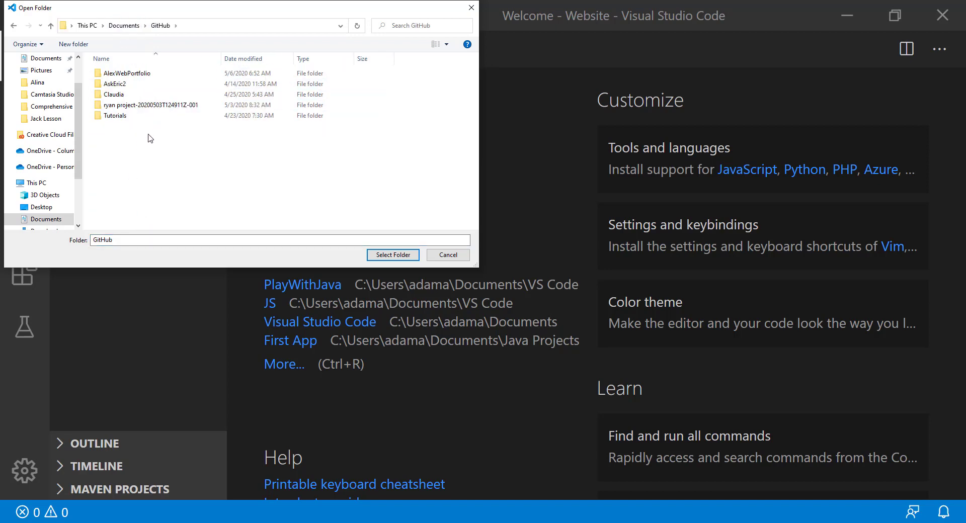
pyautogui.click(124, 76)
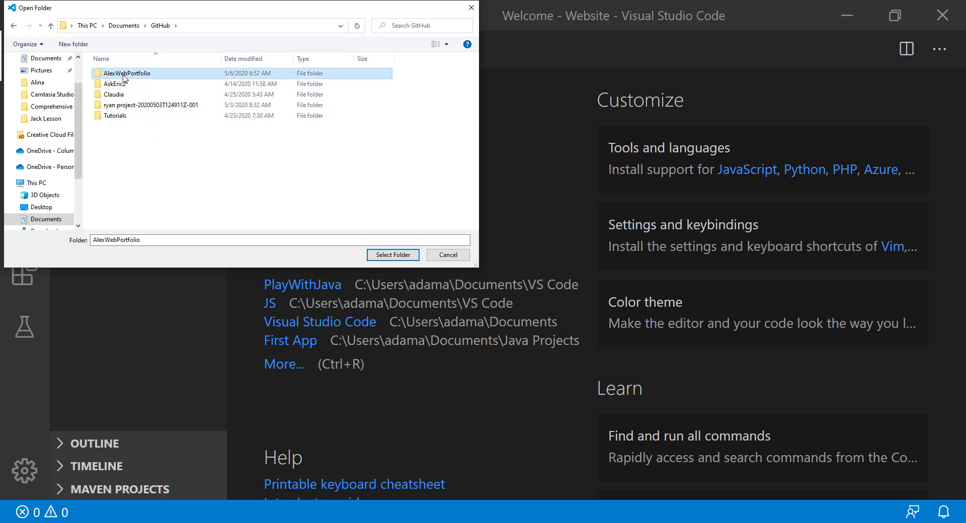
pyautogui.click(398, 254)
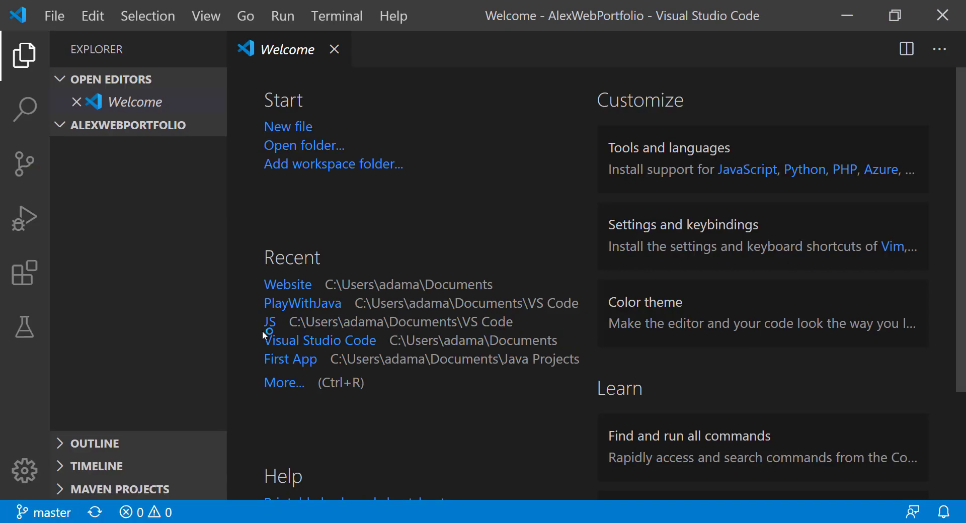
pyautogui.click(297, 125)
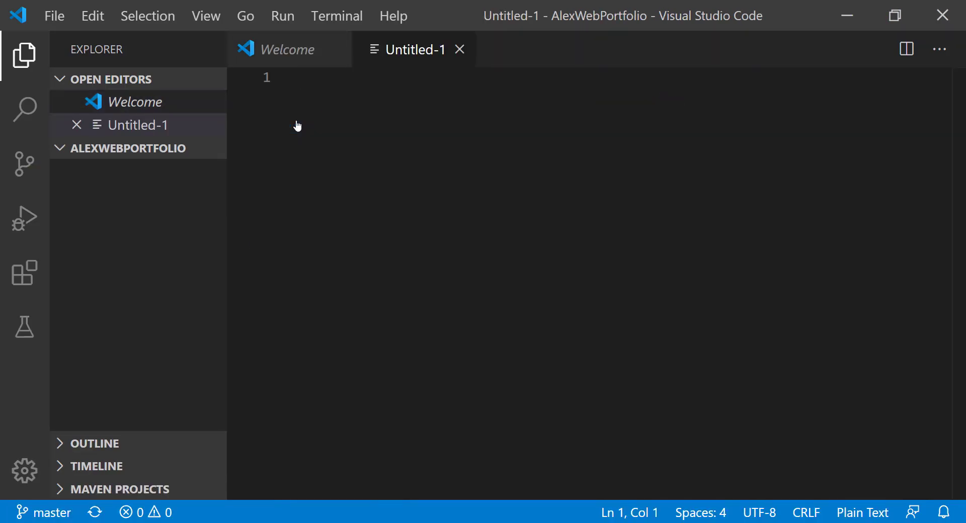
pyautogui.write('Index')
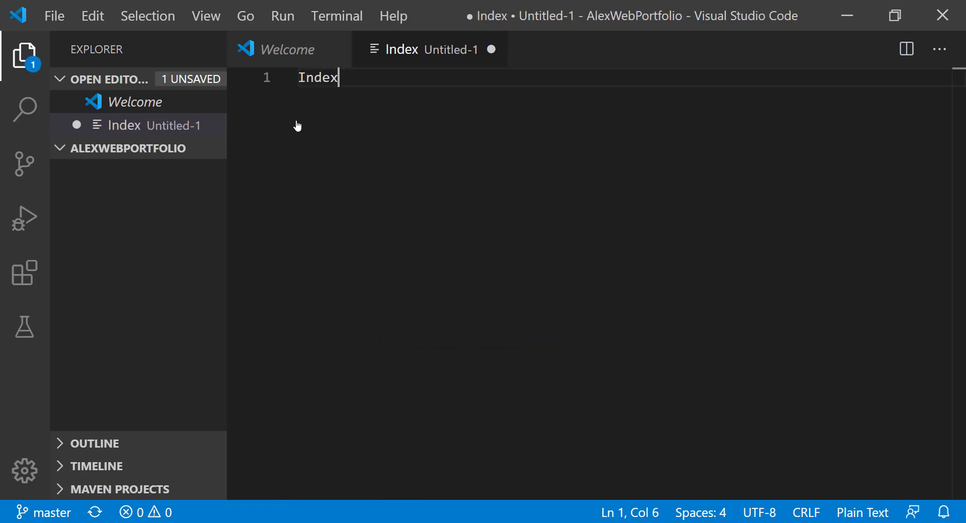
pyautogui.write('.')
pyautogui.press('BackSpace')
pyautogui.press('BackSpace')
pyautogui.press('BackSpace')
pyautogui.press('BackSpace')
pyautogui.press('BackSpace')
pyautogui.press('BackSpace')
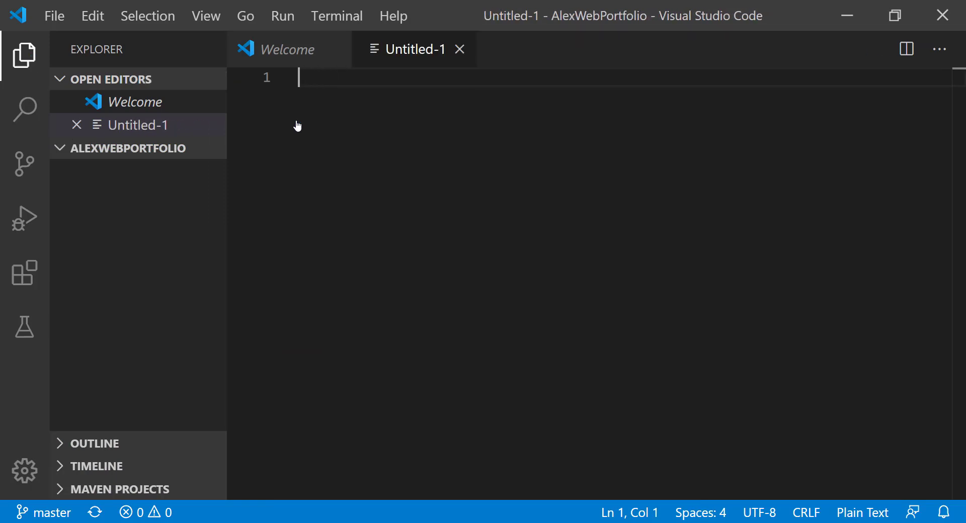
pyautogui.click(158, 127)
pyautogui.rightClick(158, 128)
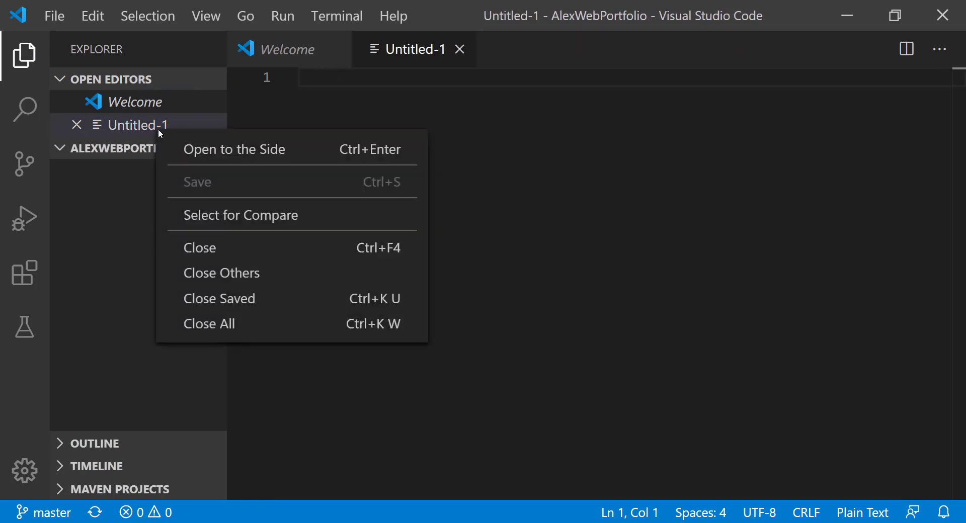
pyautogui.click(151, 132)
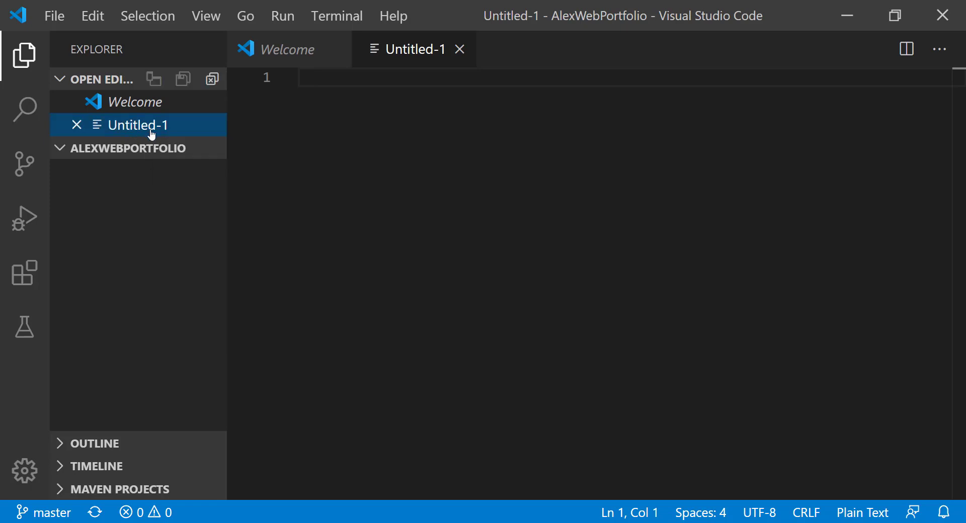
pyautogui.click(152, 135)
pyautogui.rightClick(152, 135)
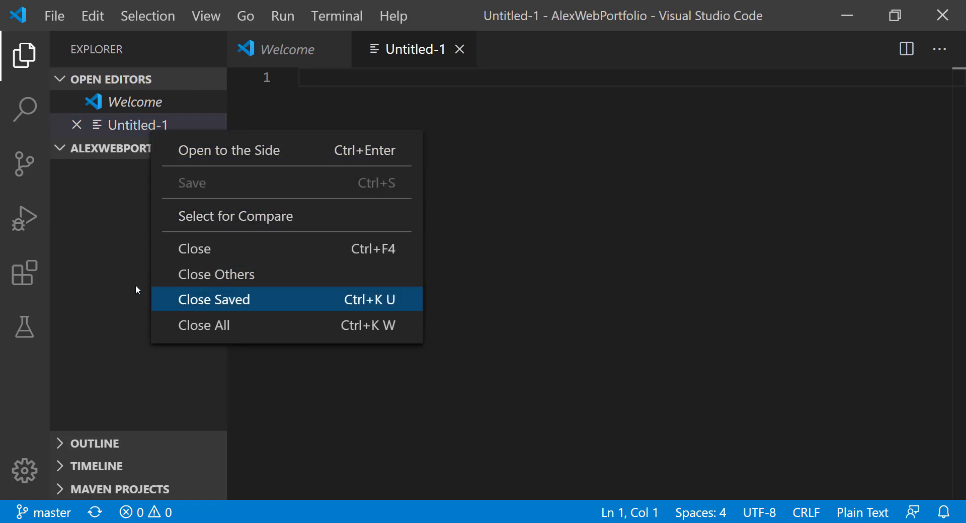
pyautogui.click(141, 139)
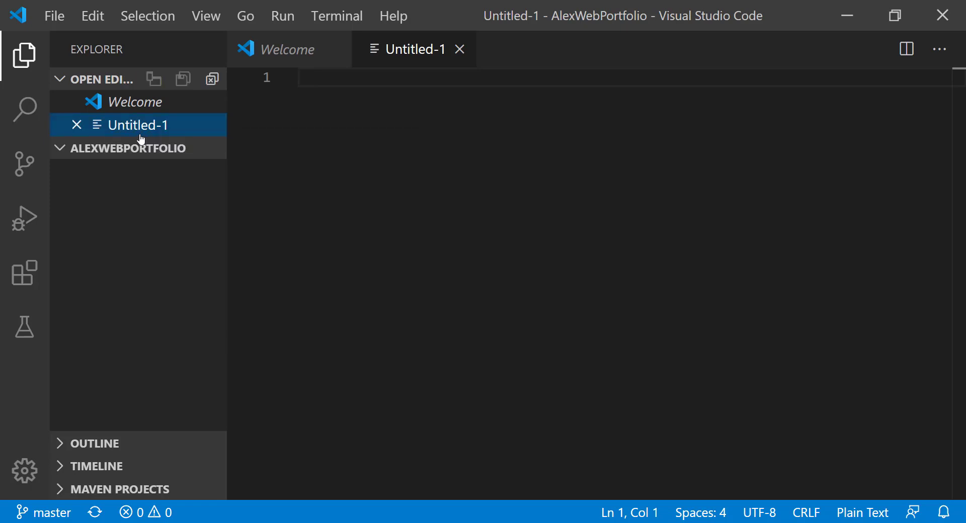
# Close the empty untitled file and create a new file named index.html in the AlexWebPortfolio folder.
pyautogui.click(76, 125)
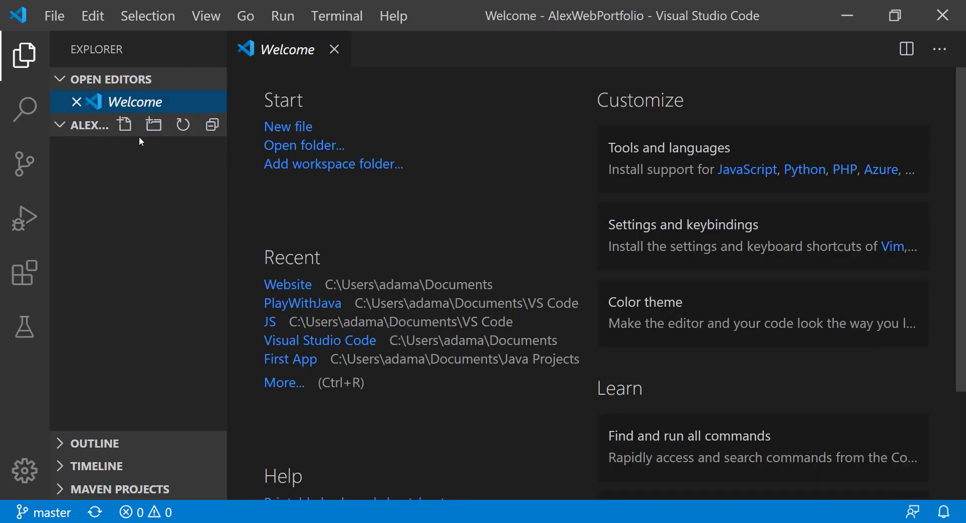
pyautogui.click(124, 124)
pyautogui.write('inde')
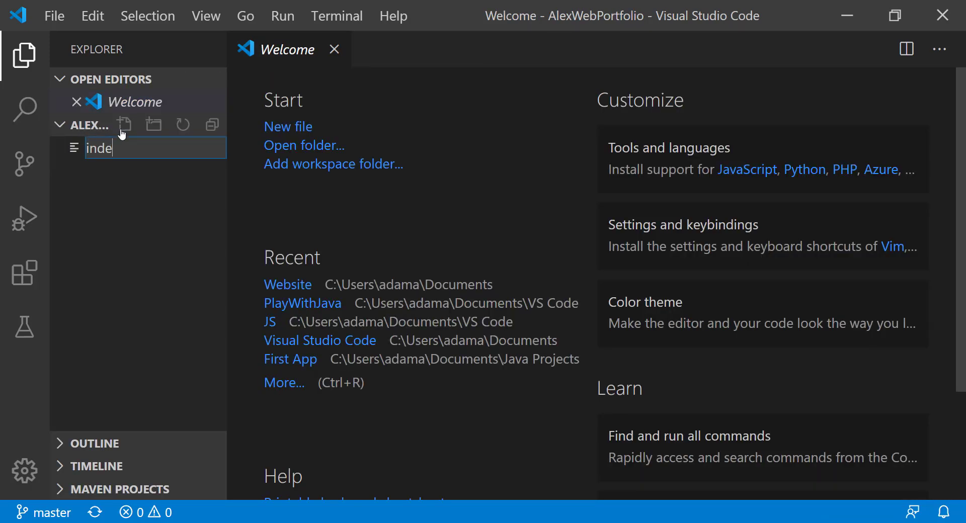
pyautogui.write('x.html')
pyautogui.press('Return')
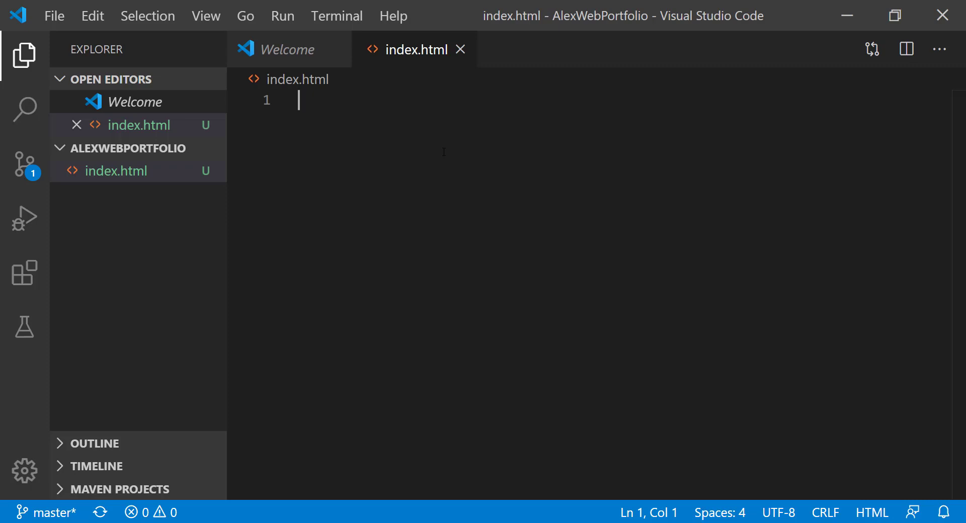
# Switch to W3Schools in the browser, open the HTML tutorial and copy its complete example page code.
pyautogui.hotkey('alt', 'Tab')
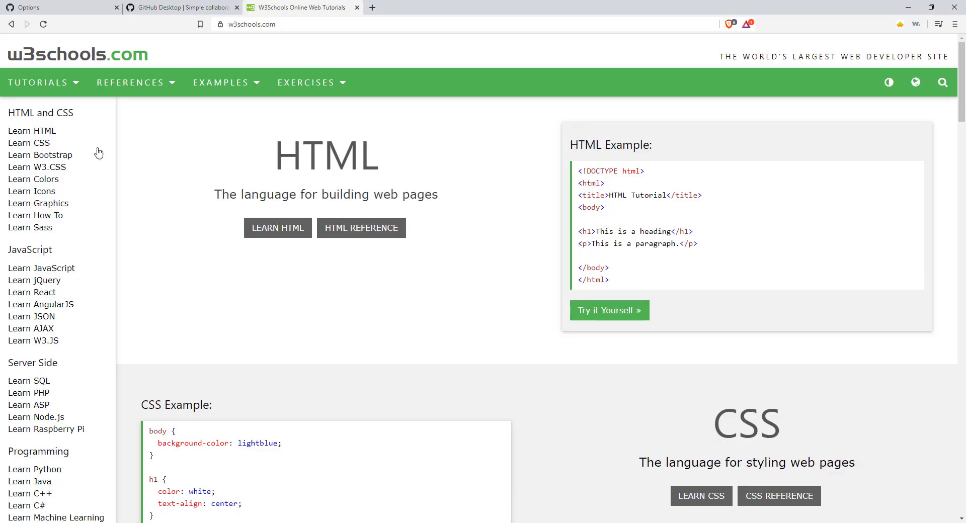
pyautogui.click(43, 131)
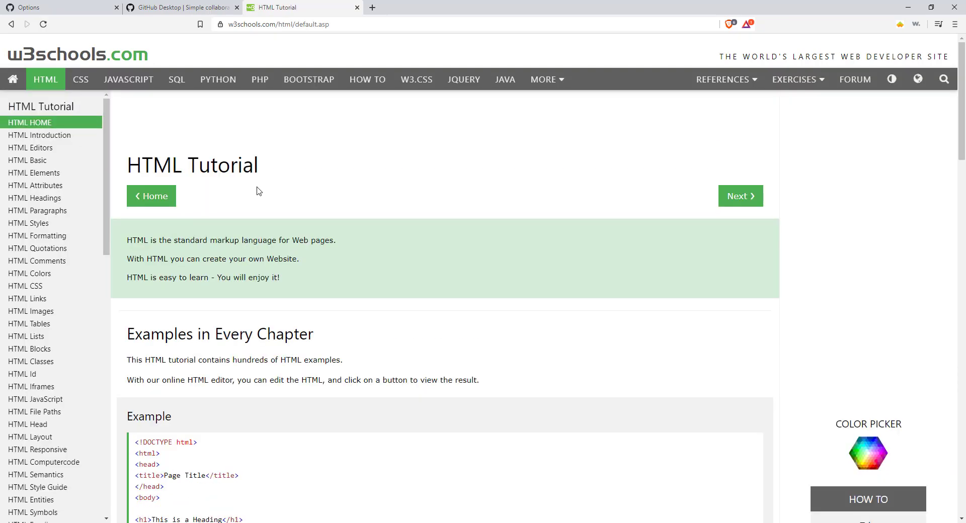
pyautogui.scroll(-4, 159, 343)
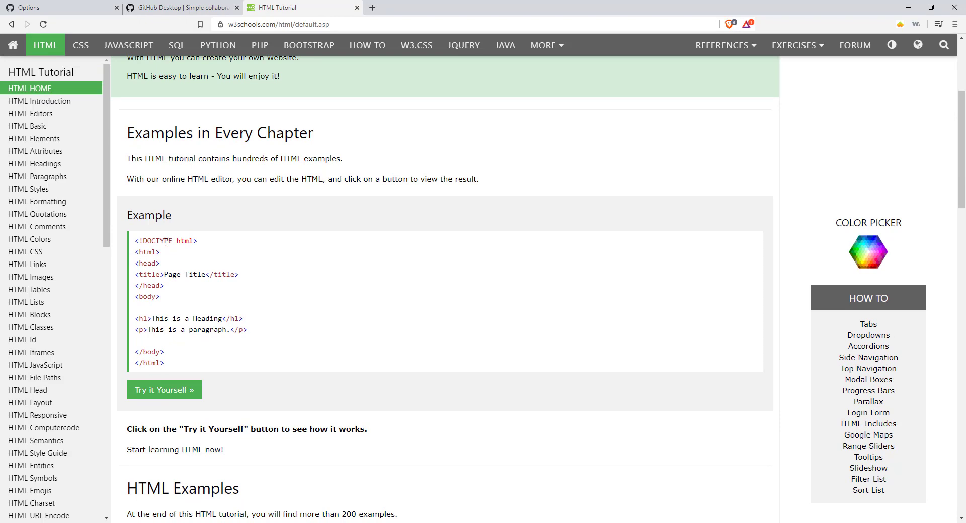
pyautogui.moveTo(173, 368); pyautogui.dragTo(136, 245)
pyautogui.hotkey('ctrl', 'c')
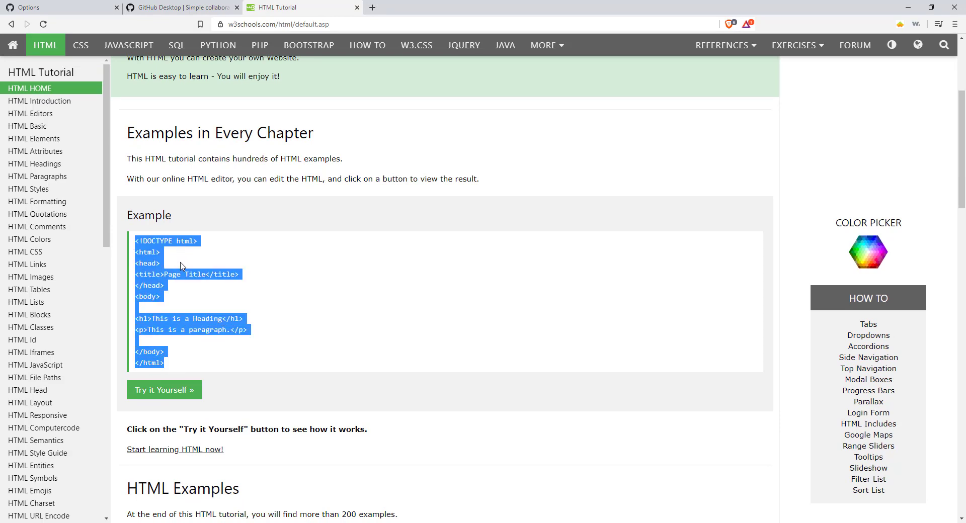
# Examine the rest of the HTML tutorial page and the HTML Introduction page's explanation of the basic elements.
pyautogui.scroll(-10, 292, 282)
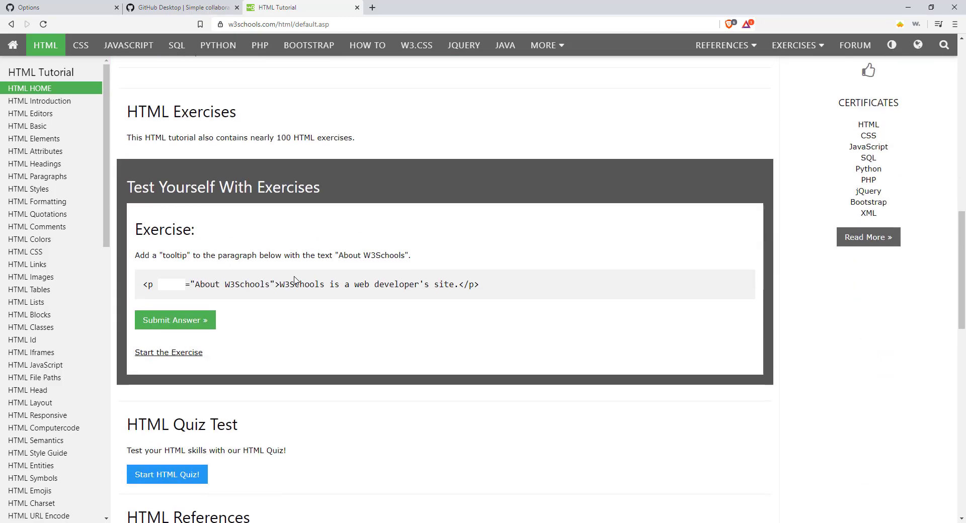
pyautogui.scroll(-4, 294, 280)
pyautogui.click(53, 102)
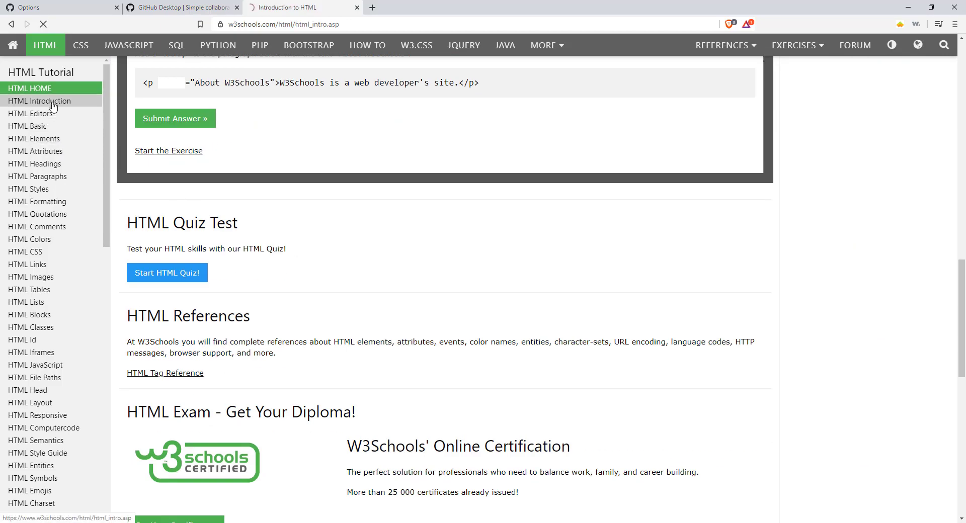
pyautogui.scroll(-9, 318, 269)
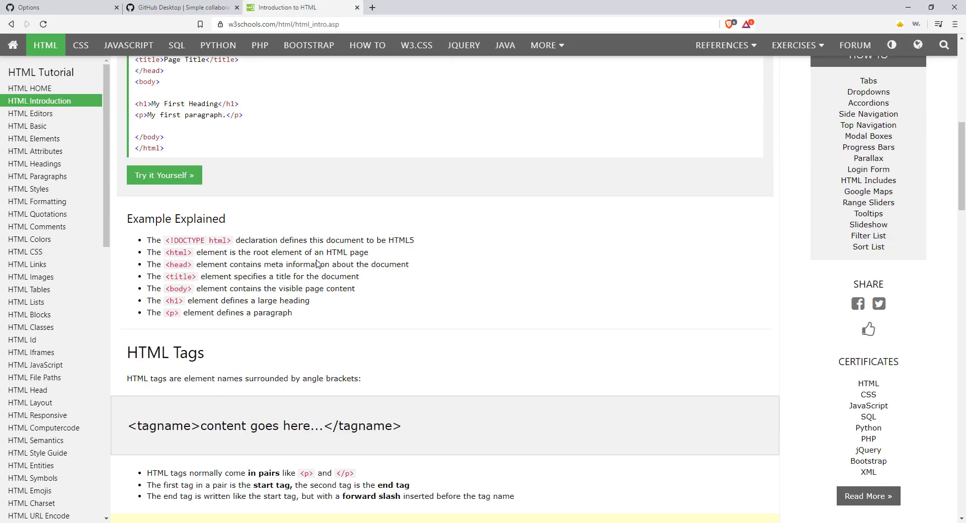
pyautogui.scroll(-8, 317, 264)
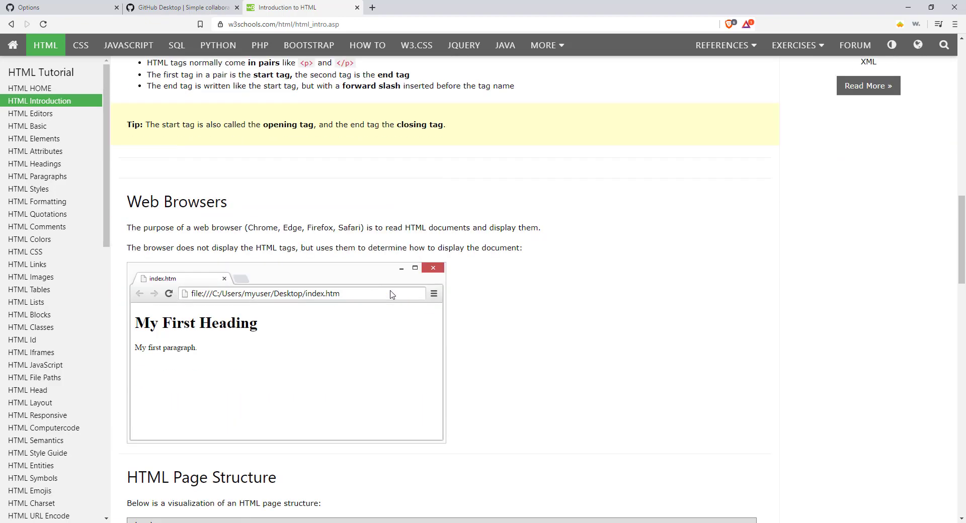
pyautogui.scroll(7, 392, 294)
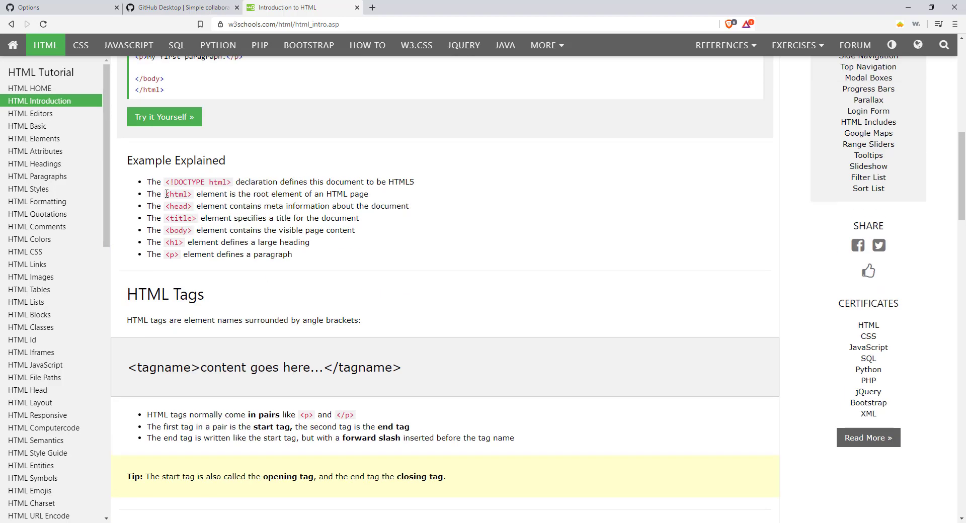
pyautogui.moveTo(408, 182); pyautogui.dragTo(408, 268)
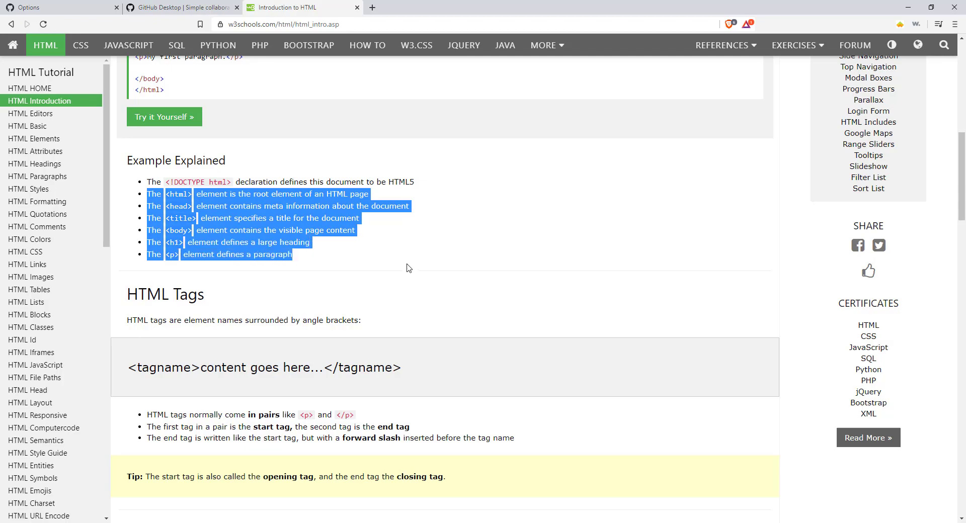
pyautogui.click(425, 299)
# Switch back to Visual Studio Code, paste the copied example code into index.html and save the file.
pyautogui.hotkey('alt', 'Tab')
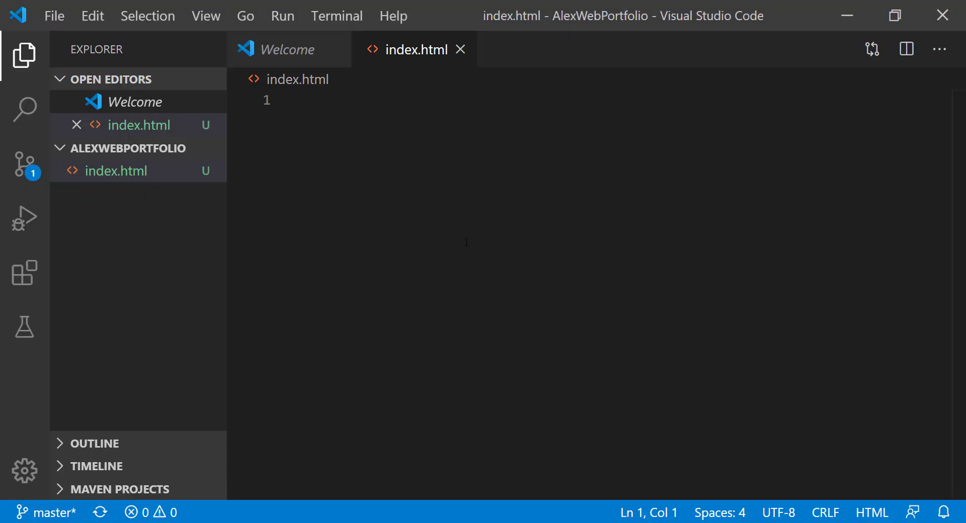
pyautogui.hotkey('ctrl', 'v')
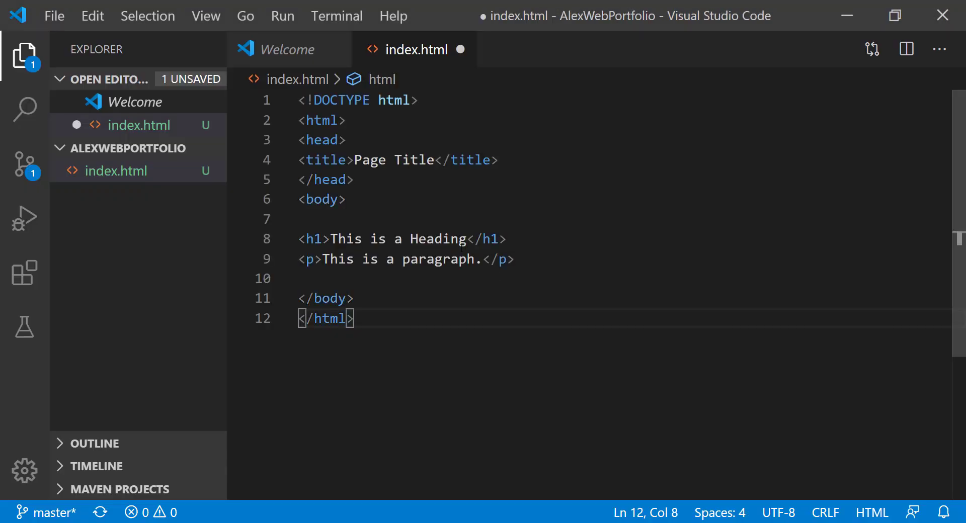
pyautogui.hotkey('ctrl', 's')
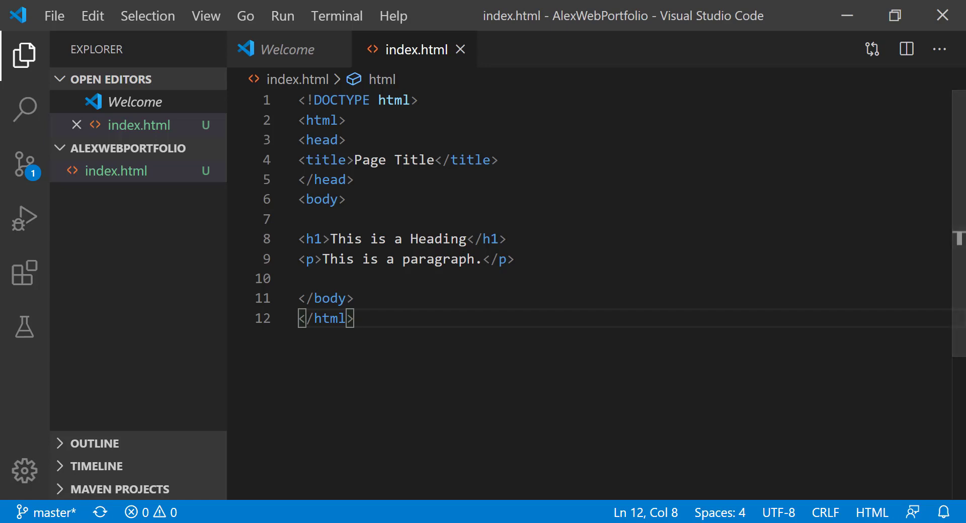
# In GitHub Desktop, commit index.html to master with "created index file" as summary and description, and publish the branch.
pyautogui.hotkey('alt', 'Tab')
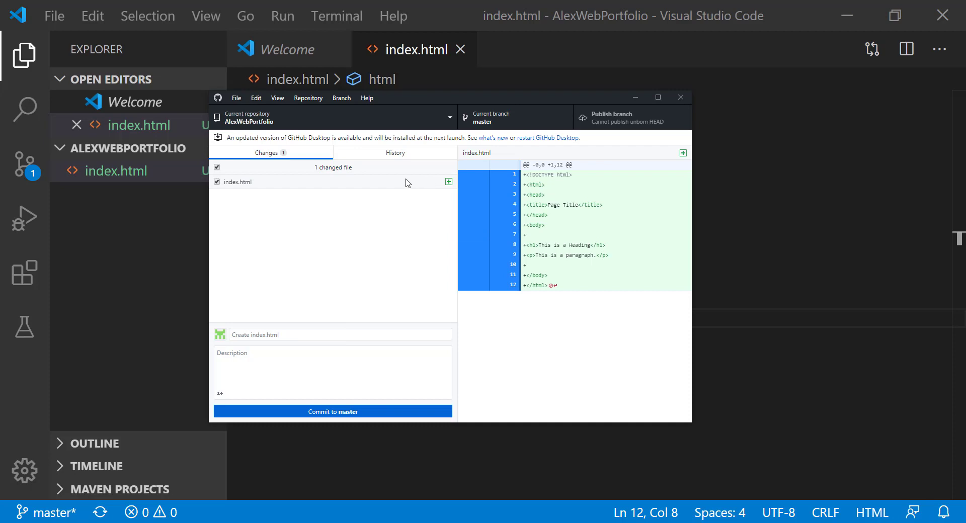
pyautogui.click(302, 334)
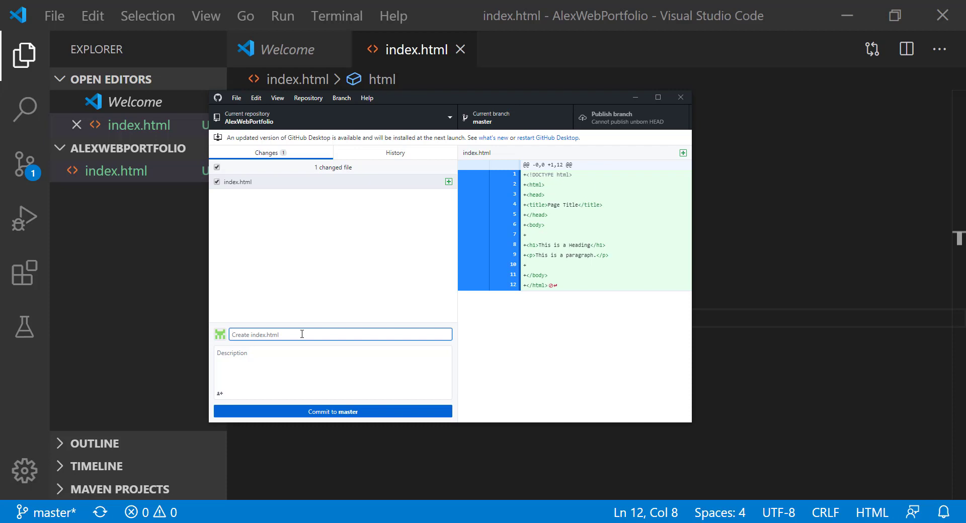
pyautogui.write('created index file')
pyautogui.hotkey('ctrl', 'a')
pyautogui.hotkey('ctrl', 'c')
pyautogui.click(300, 358)
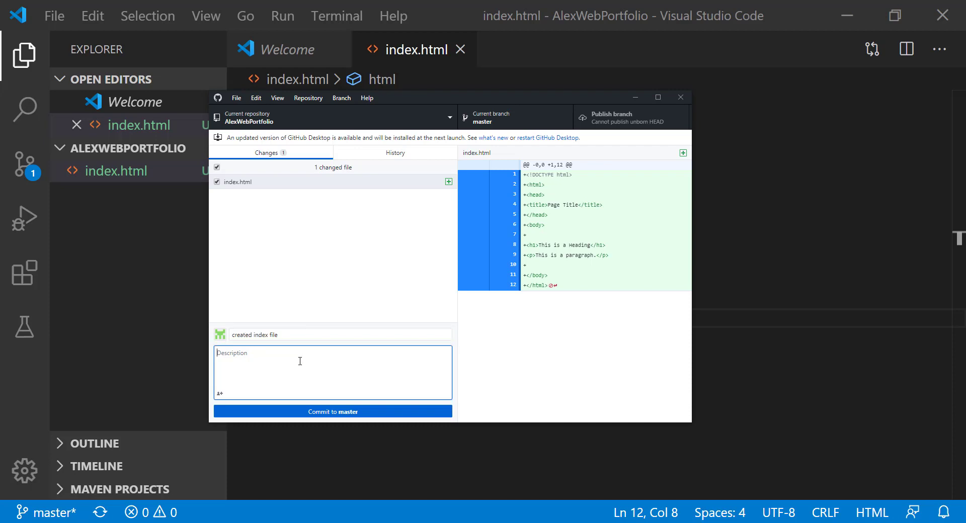
pyautogui.hotkey('ctrl', 'v')
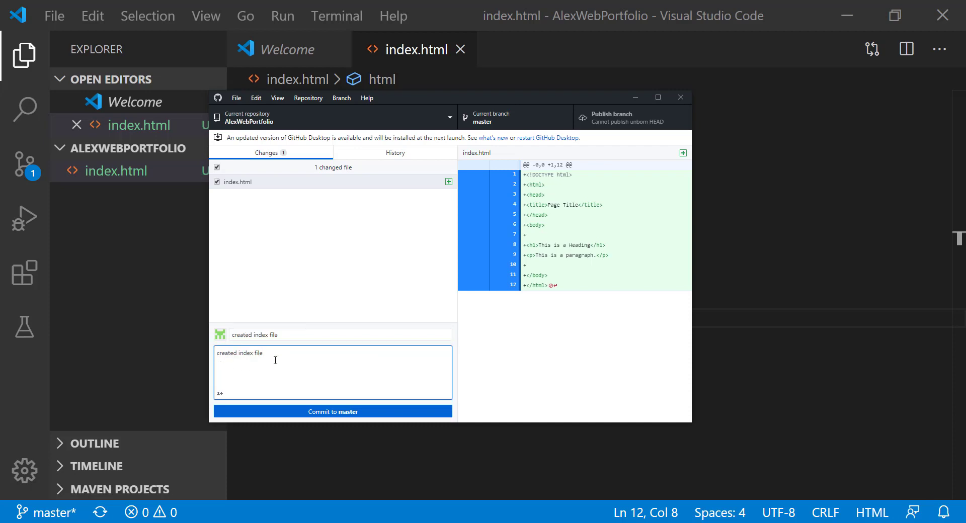
pyautogui.click(373, 413)
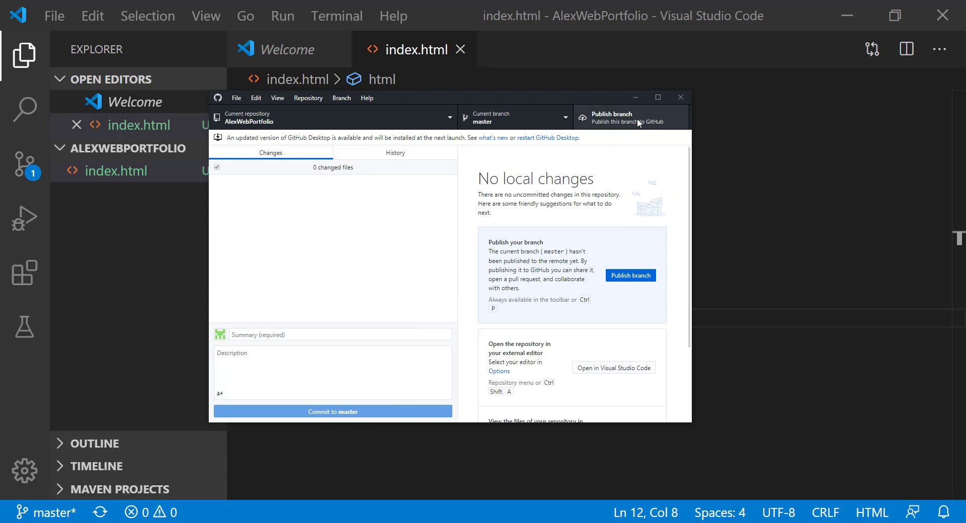
pyautogui.click(637, 121)
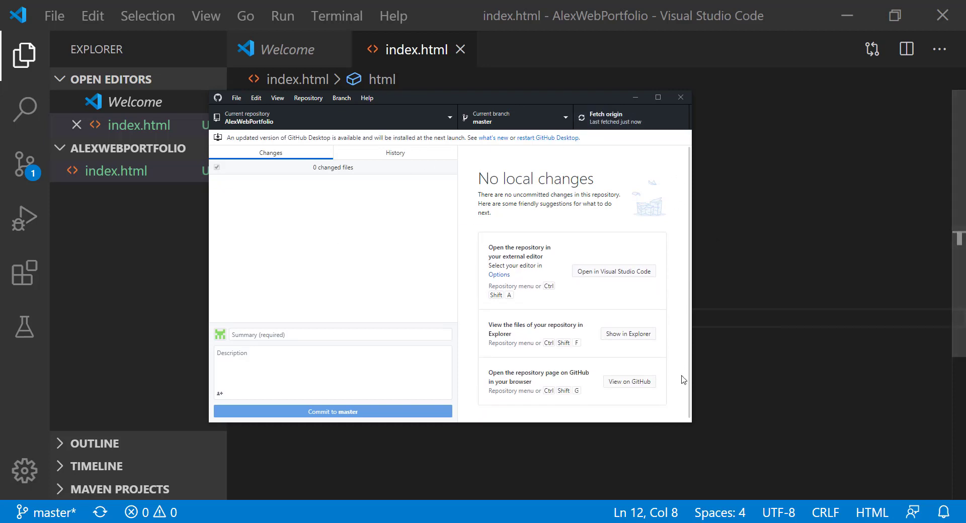
# Switch to the browser and check the AlexWebPortfolio repository's code page for the index.html file and its commit time.
pyautogui.hotkey('alt', 'Tab')
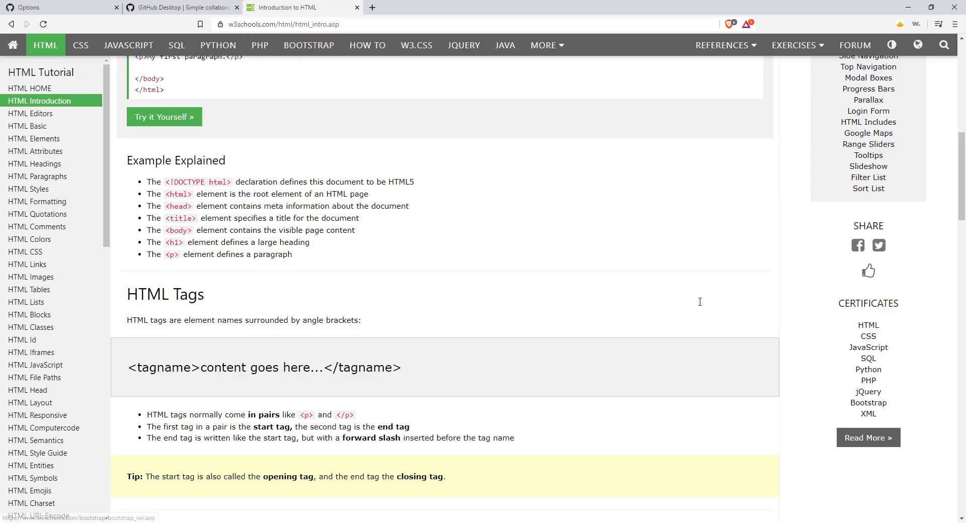
pyautogui.click(57, 5)
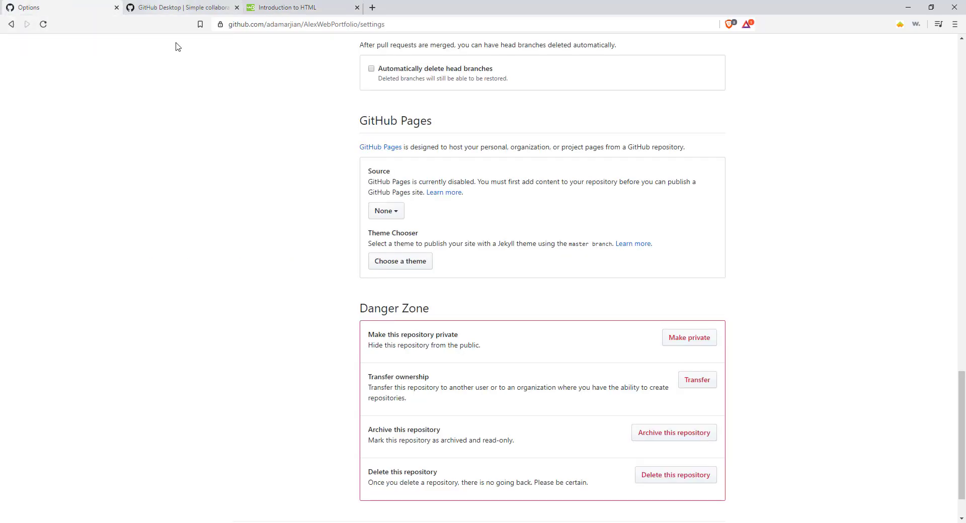
pyautogui.scroll(5, 267, 272)
pyautogui.scroll(-3, 276, 283)
pyautogui.scroll(15, 277, 285)
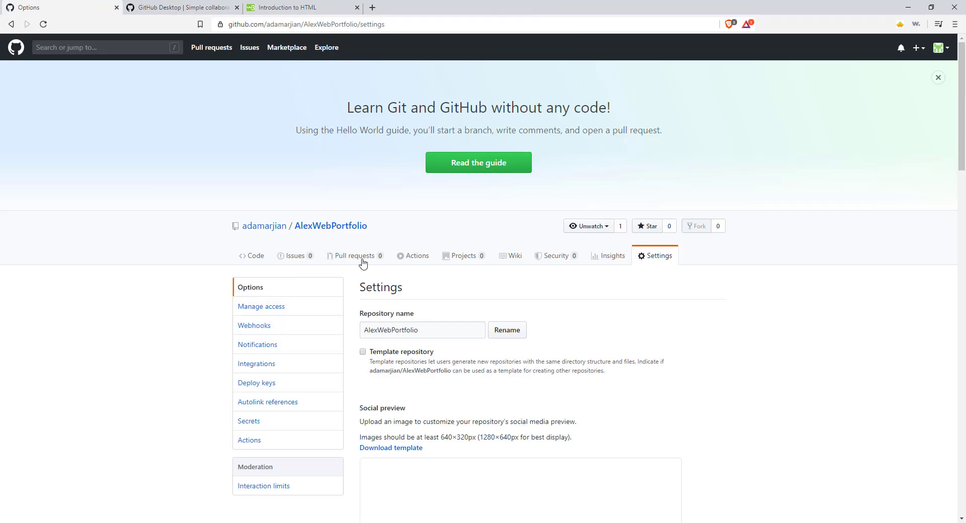
pyautogui.click(253, 256)
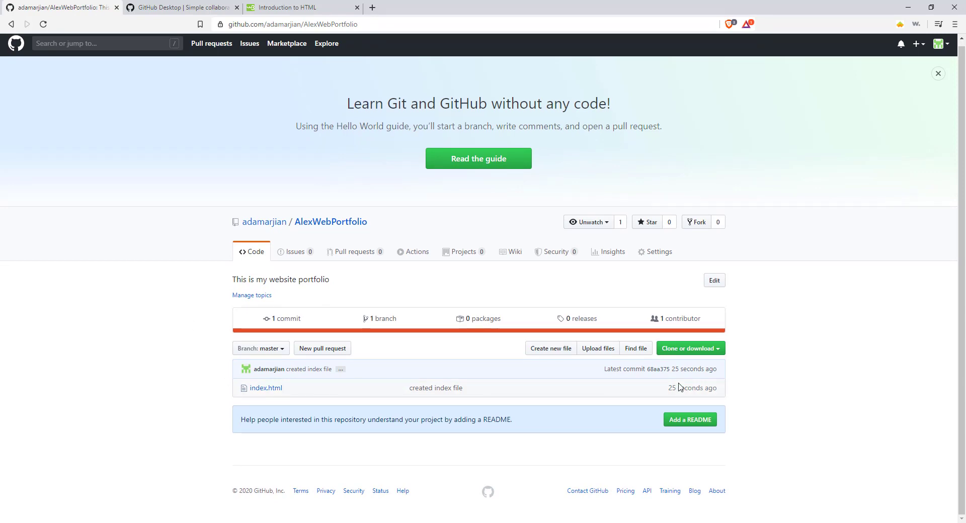
pyautogui.moveTo(668, 388); pyautogui.dragTo(730, 396)
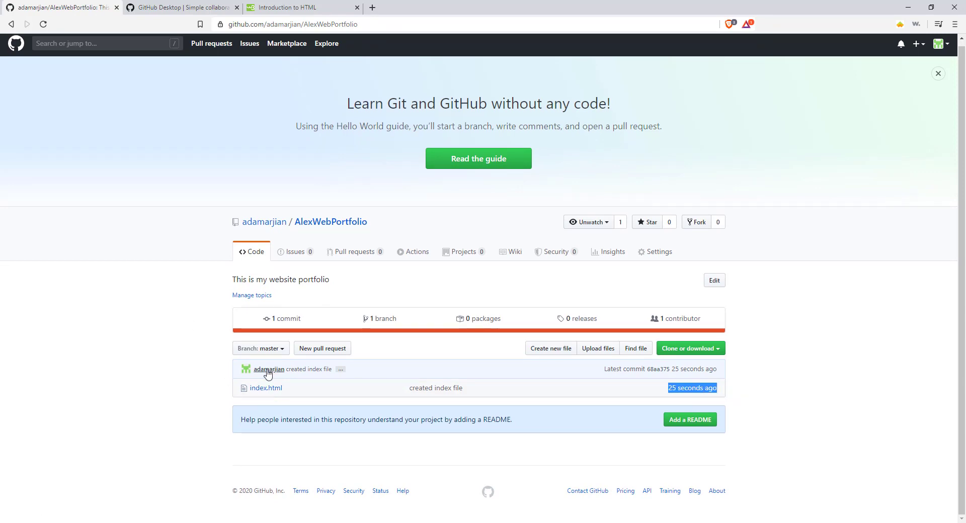
pyautogui.moveTo(300, 392); pyautogui.dragTo(246, 392)
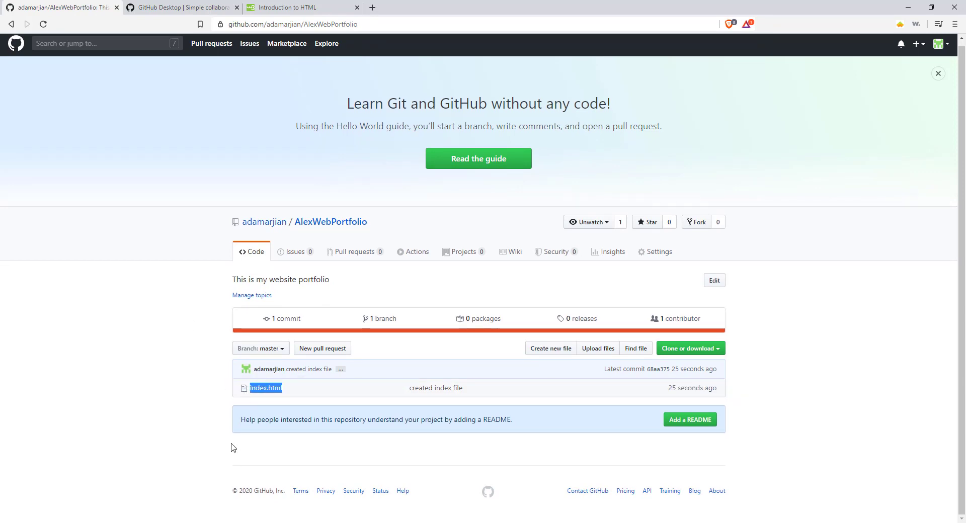
# In the AlexWebPortfolio repository's settings, enable GitHub Pages with the master branch as its source.
pyautogui.click(660, 250)
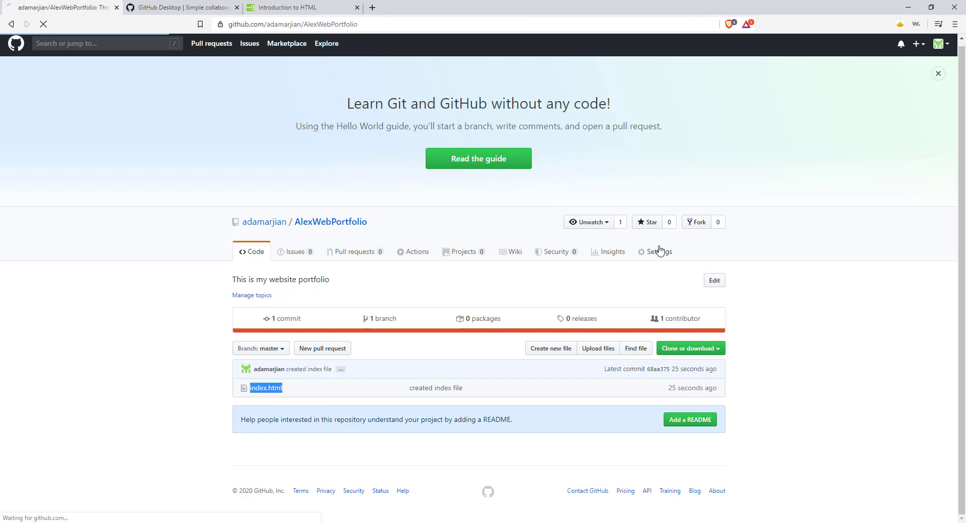
pyautogui.scroll(-10, 151, 289)
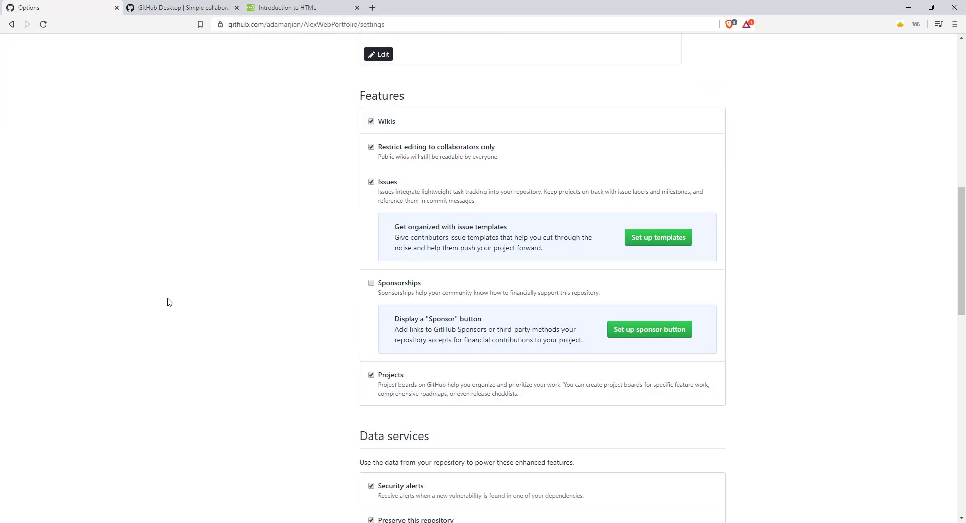
pyautogui.scroll(-14, 171, 302)
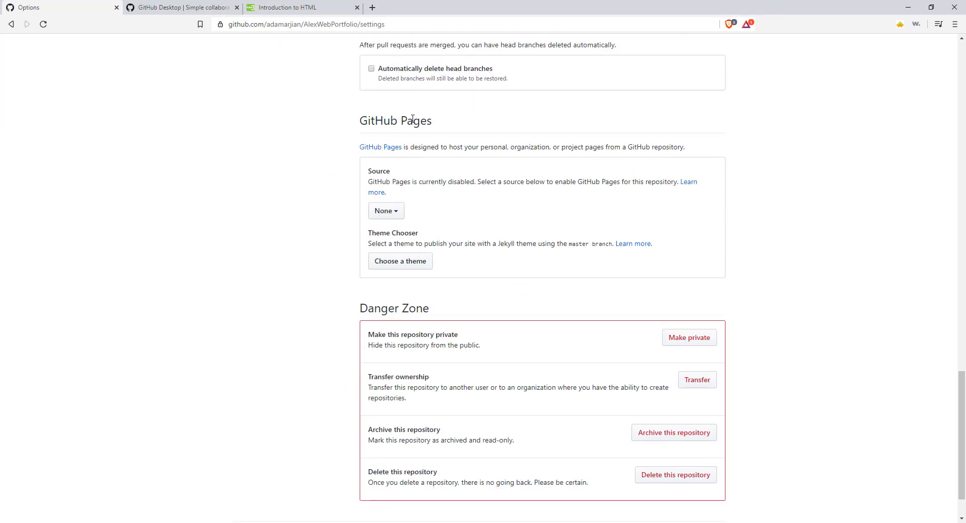
pyautogui.click(395, 213)
pyautogui.click(400, 259)
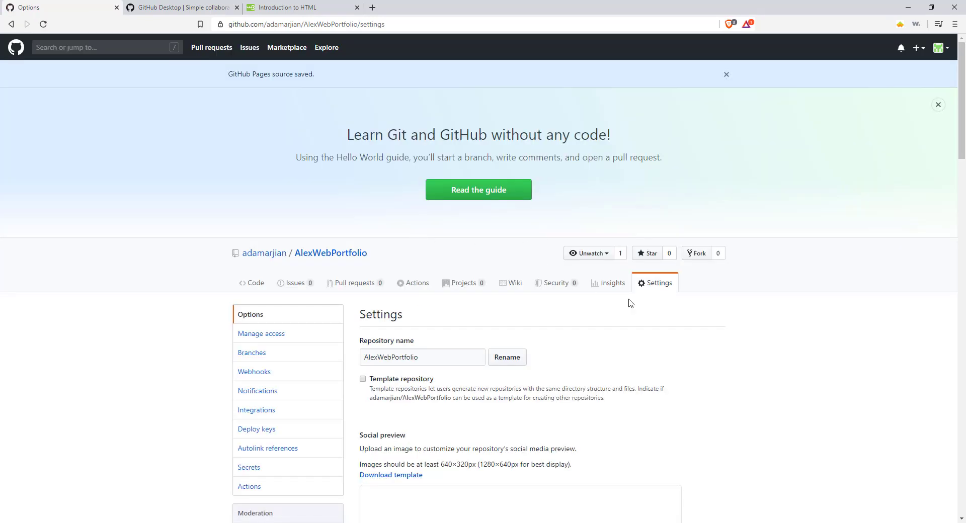
# Open the portfolio site's published address from the GitHub Pages settings section and dismiss the Wayback Machine offer.
pyautogui.scroll(-15, 662, 300)
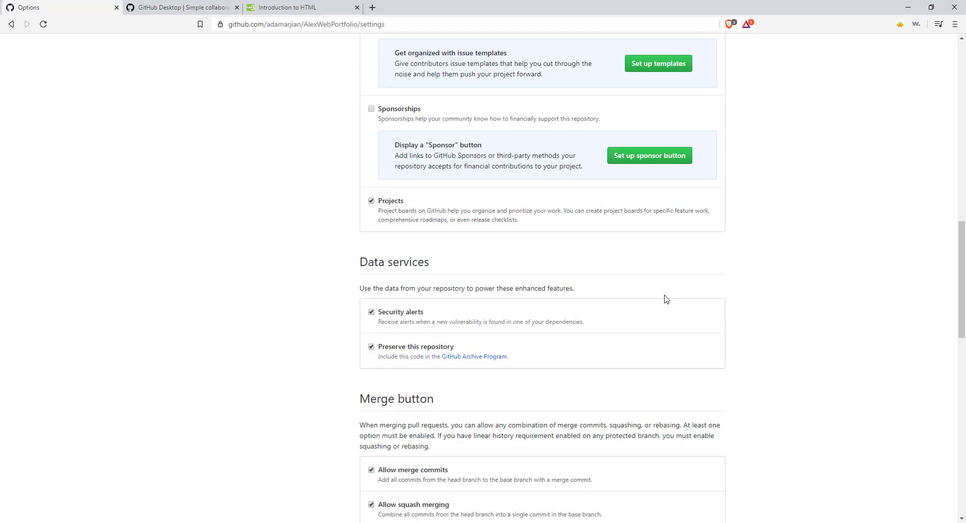
pyautogui.scroll(-10, 665, 299)
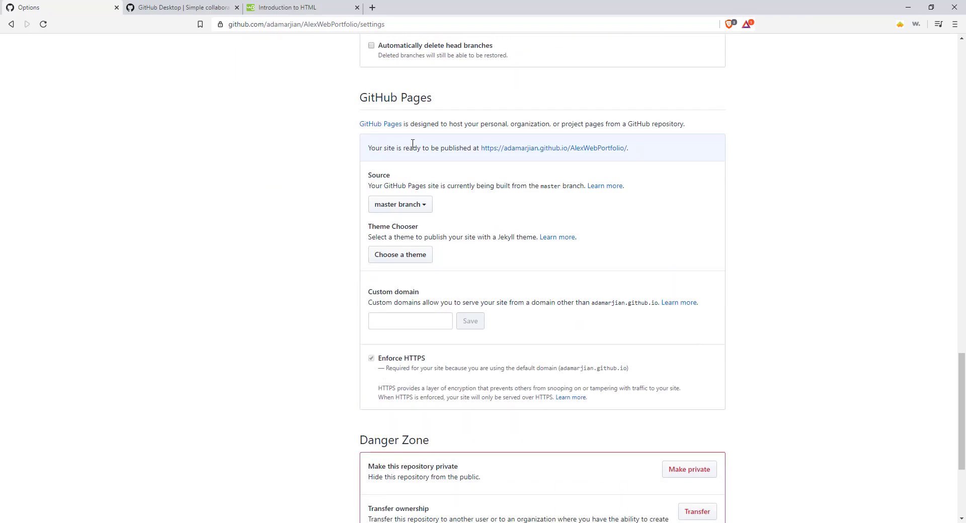
pyautogui.moveTo(368, 148); pyautogui.dragTo(476, 150)
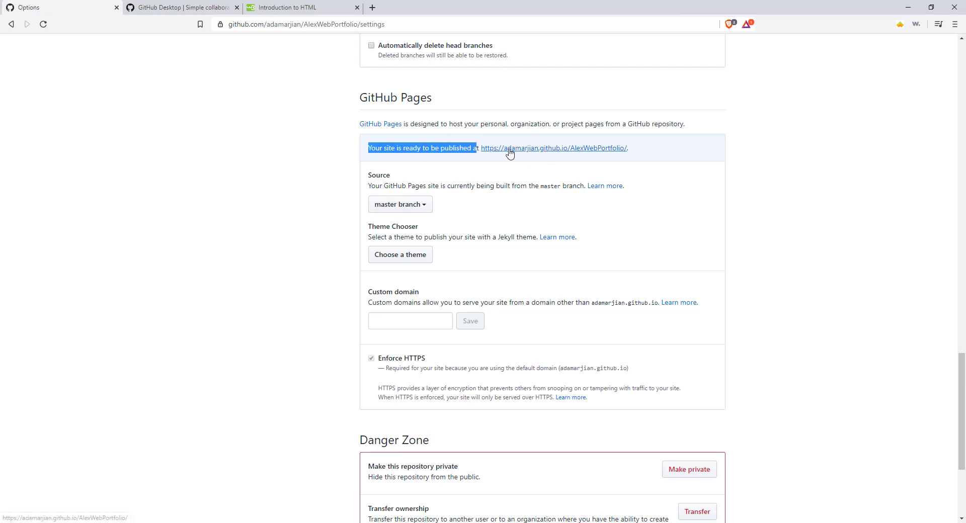
pyautogui.click(531, 152)
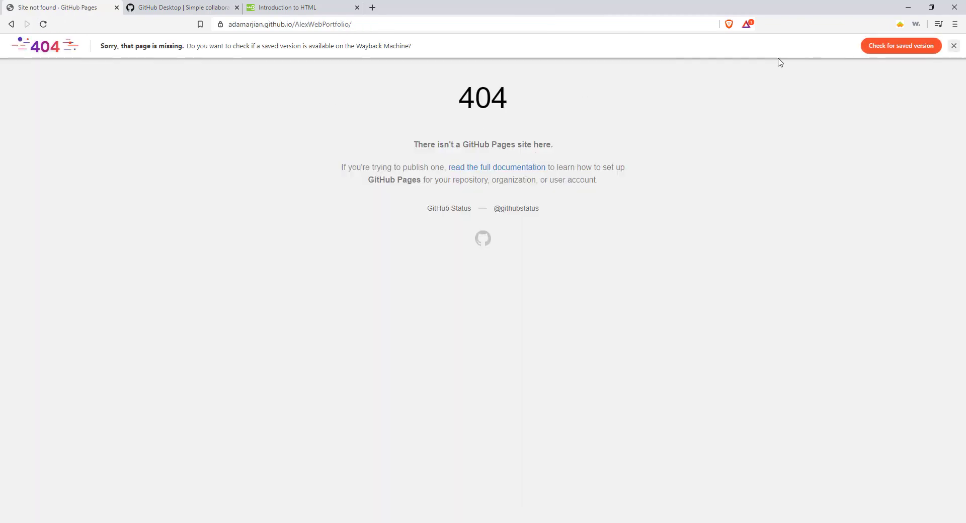
pyautogui.click(953, 46)
pyautogui.click(135, 5)
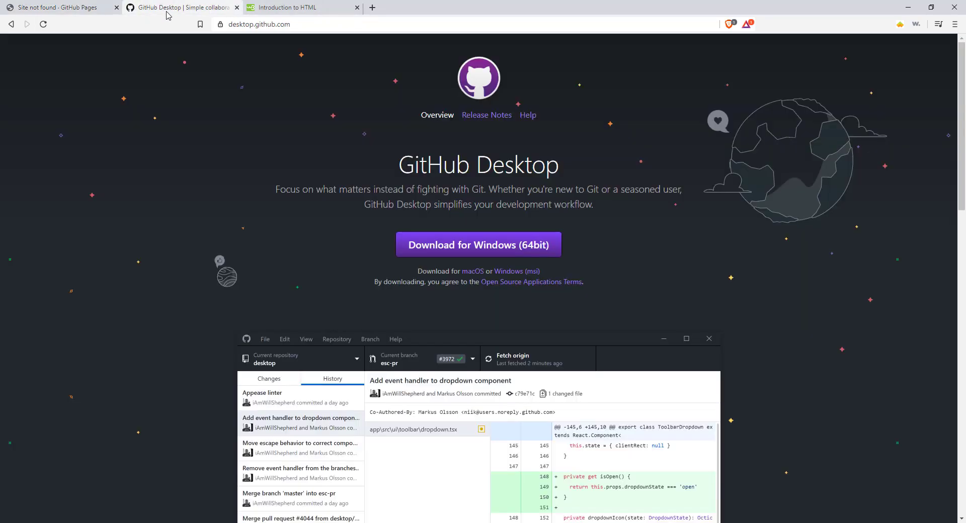
pyautogui.click(79, 6)
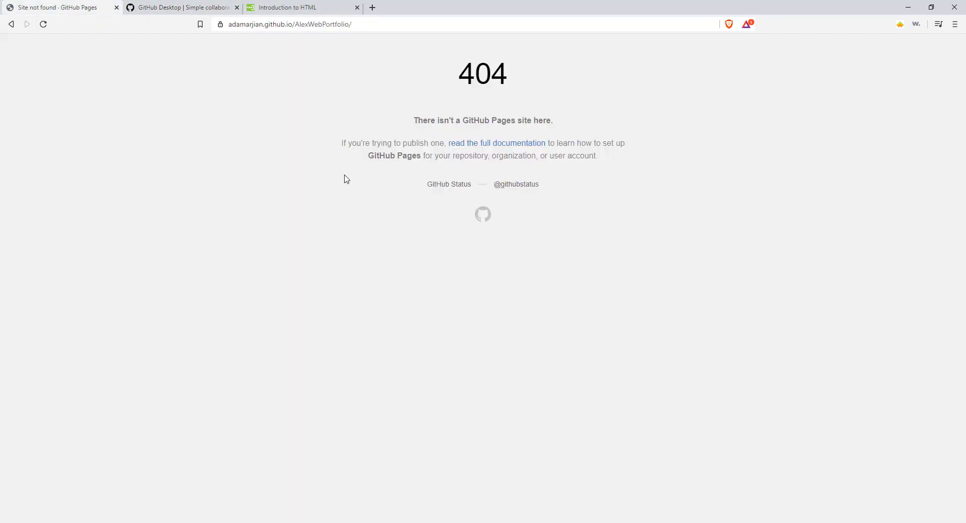
# Append index.html to the site's address, load it, and check the page's heading, paragraph and full URL.
pyautogui.click(387, 22)
pyautogui.click(387, 22)
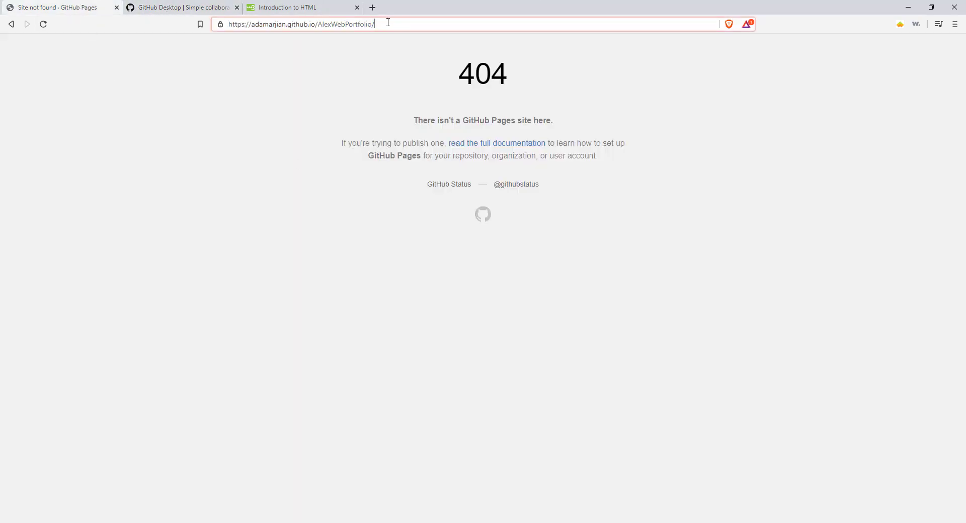
pyautogui.write('index.html')
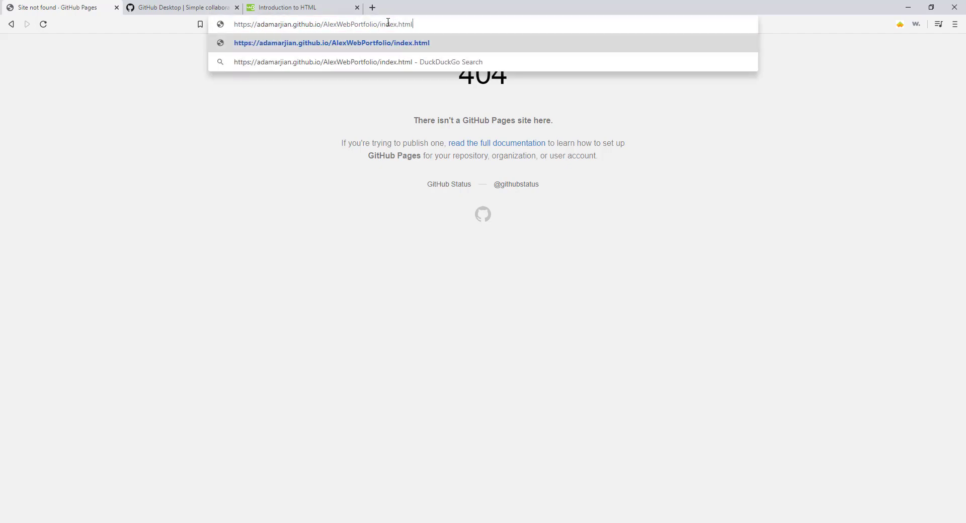
pyautogui.press('Return')
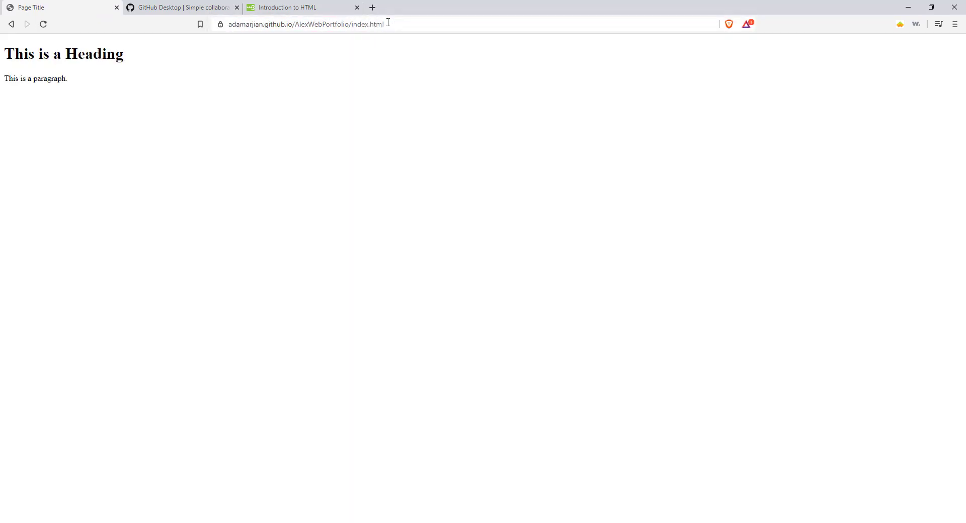
pyautogui.moveTo(67, 118); pyautogui.dragTo(1, 53)
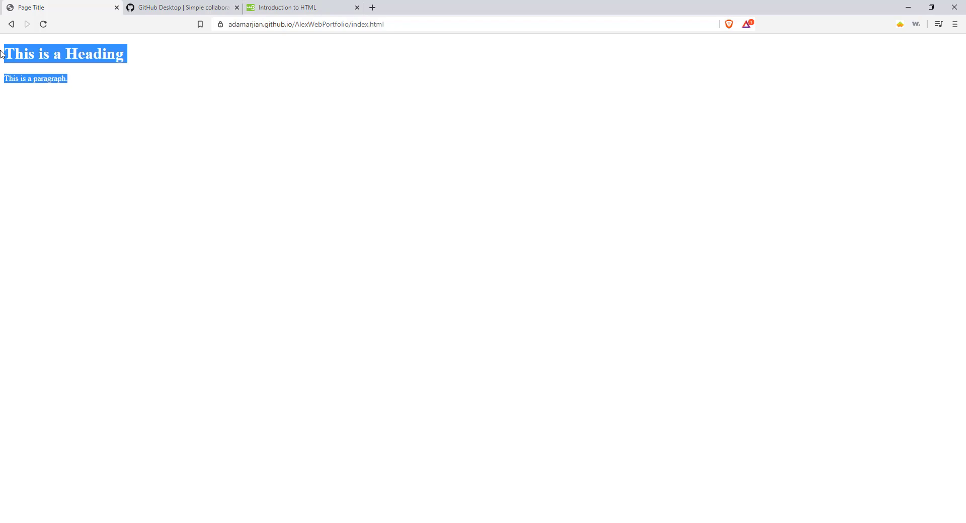
pyautogui.click(274, 24)
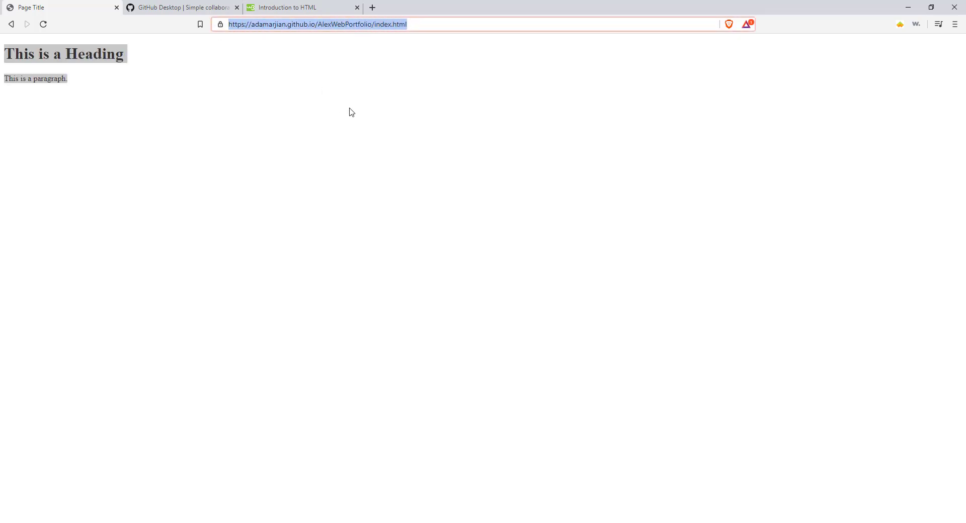